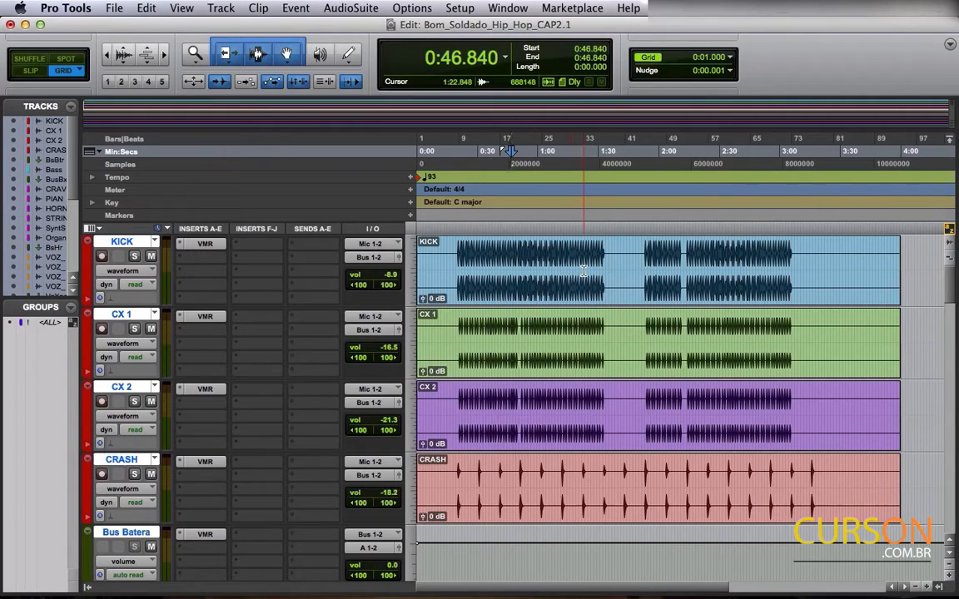
- Solo the KICK track and play it from 0:20, just before its first hits, for about ten seconds
click(457, 269)
key(super+bracketright)
key(super+bracketright)
key(super+bracketright)
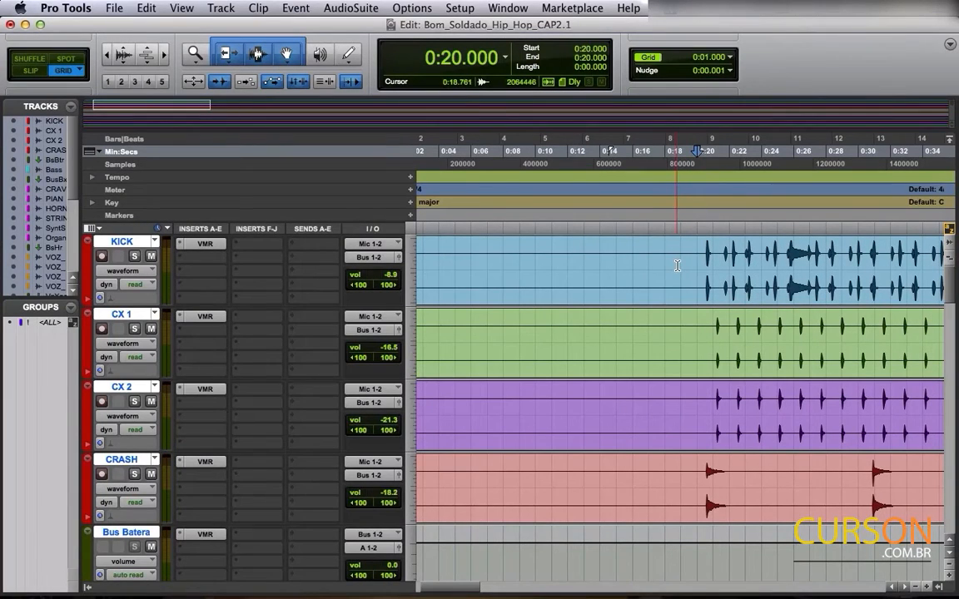
click(133, 257)
key(space)
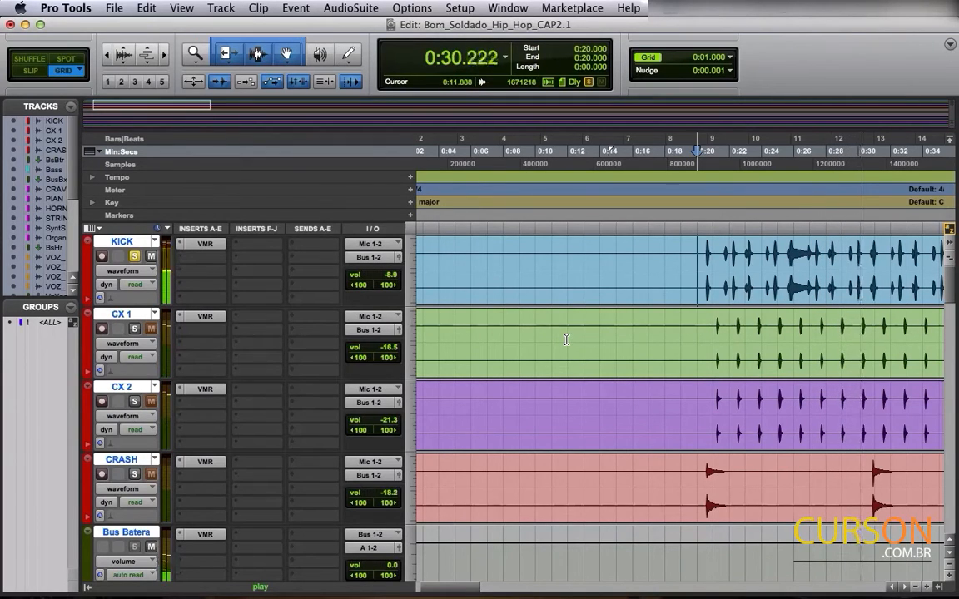
key(space)
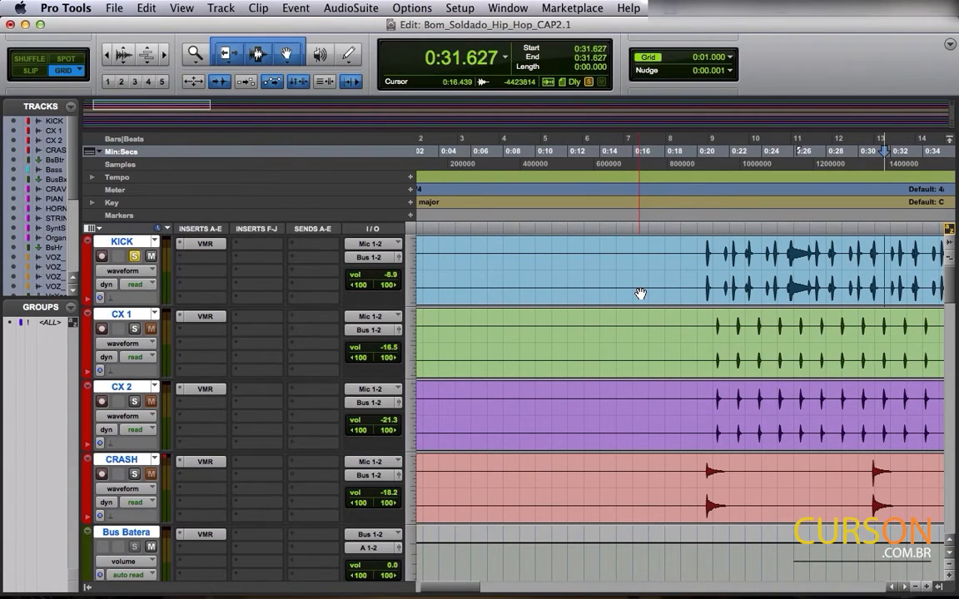
key(shift+s)
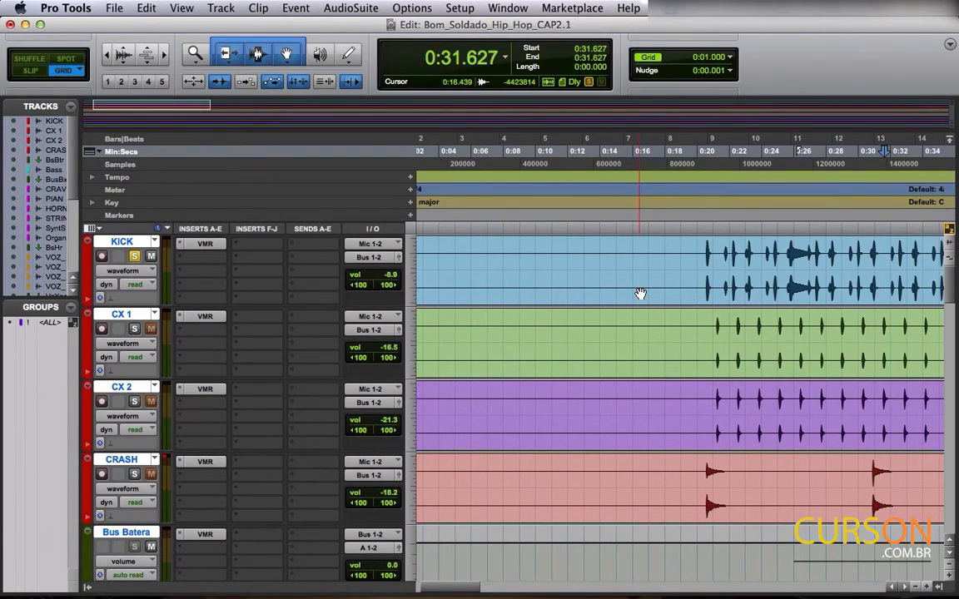
- Create 2 duplicates of the KICK track with all its data and select the 0:20 to 0:35 range across the three kick tracks
click(128, 243)
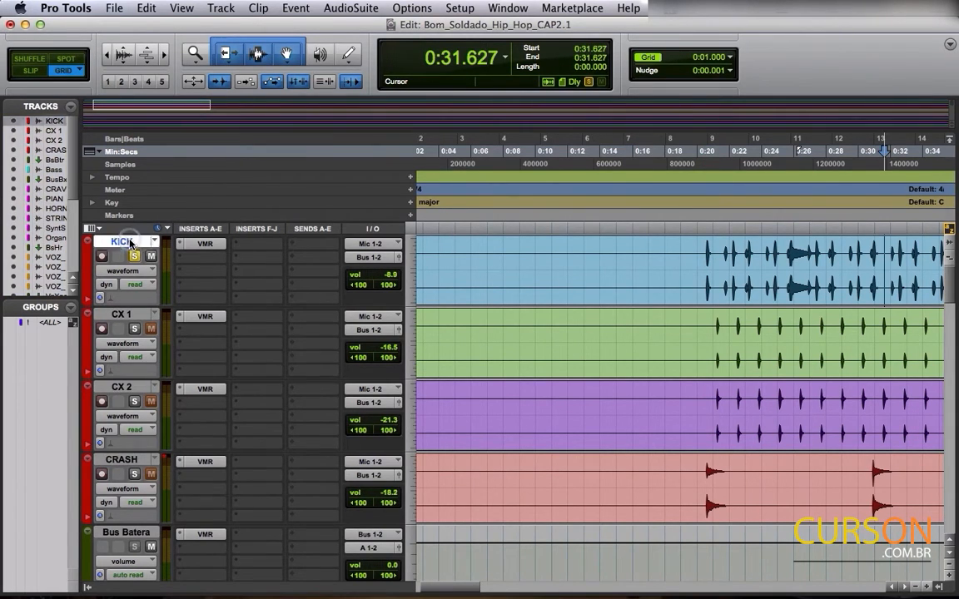
right_click(131, 242)
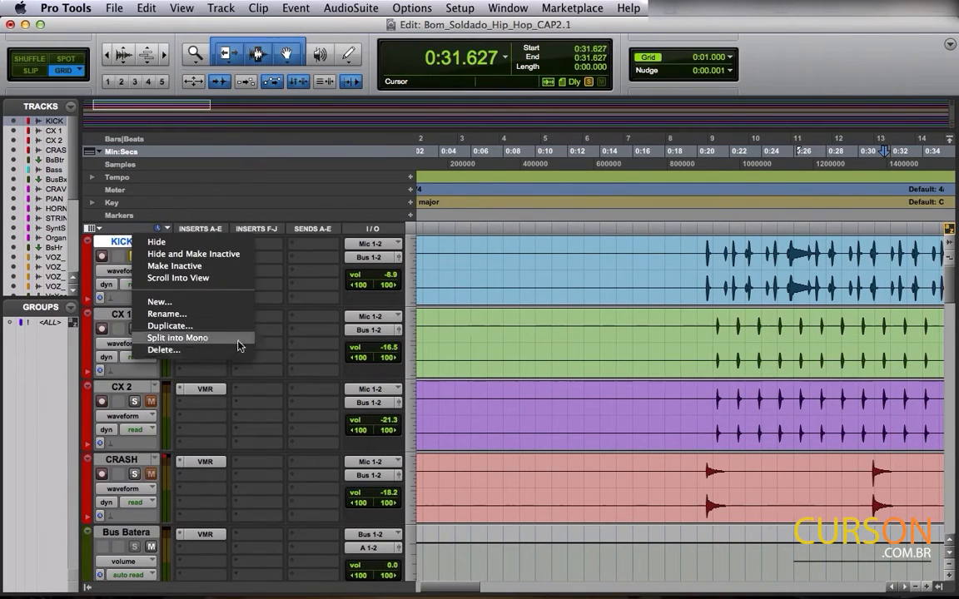
click(114, 243)
right_click(127, 241)
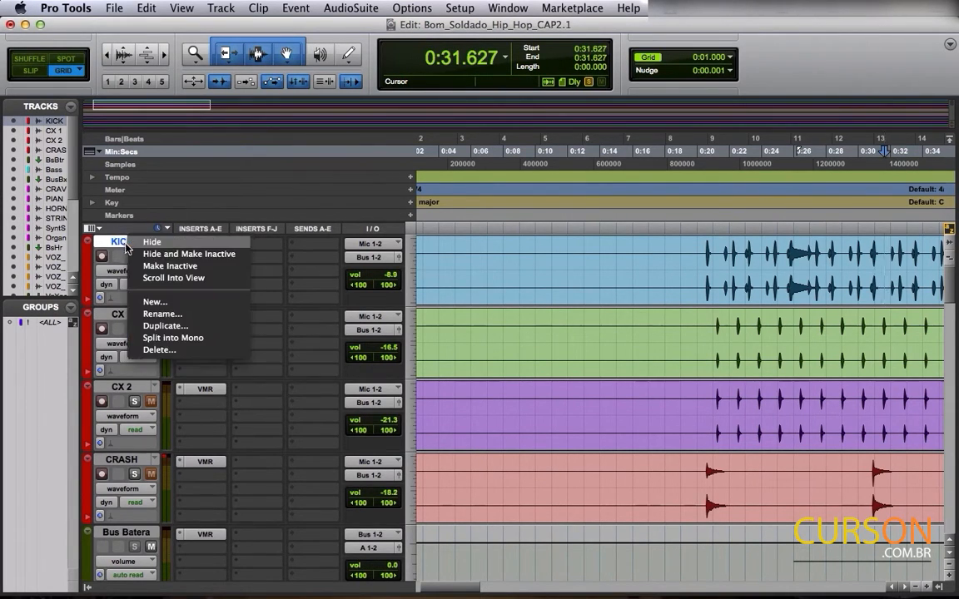
click(171, 327)
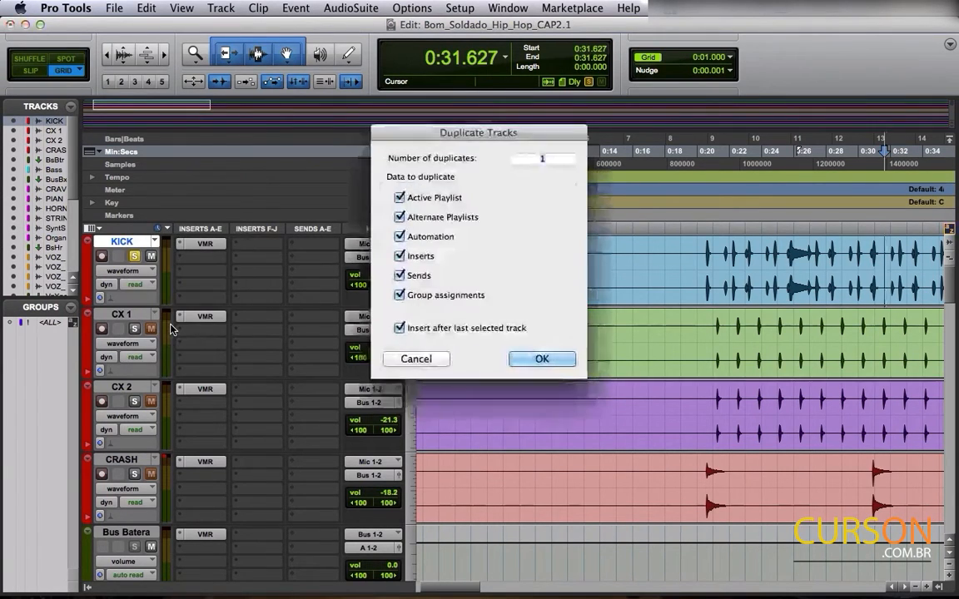
text(2)
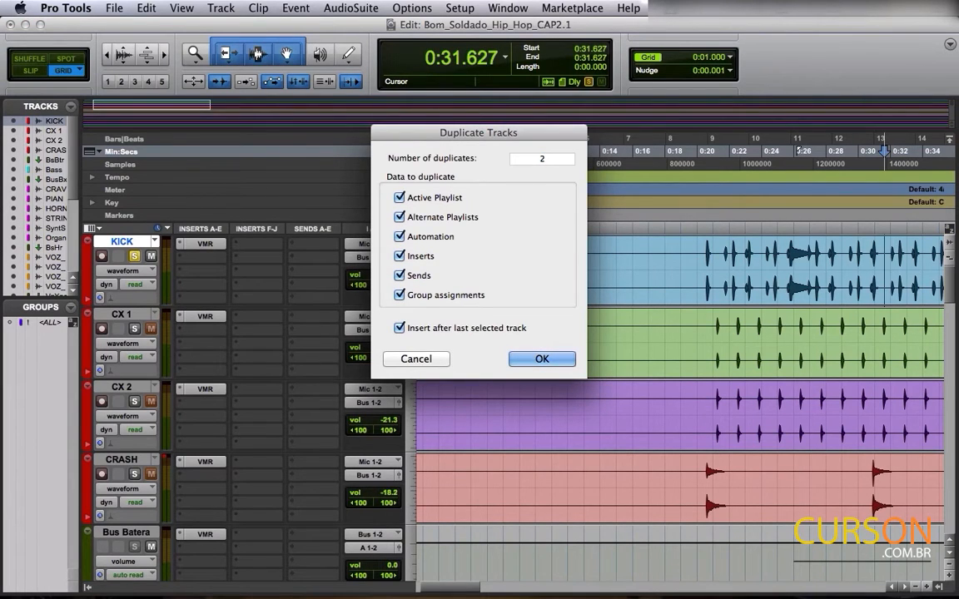
key(Return)
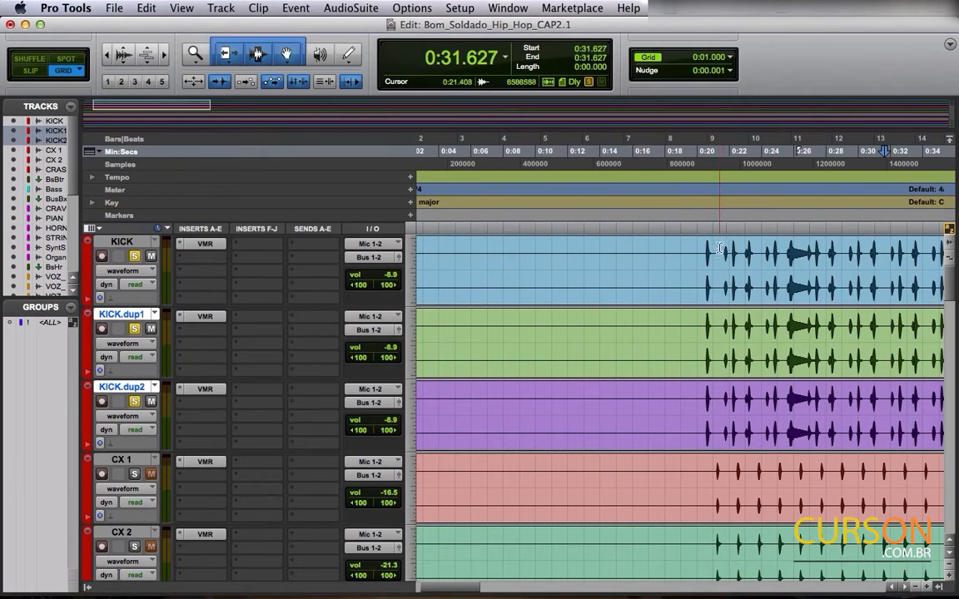
click(691, 259)
drag(691, 260, 940, 398)
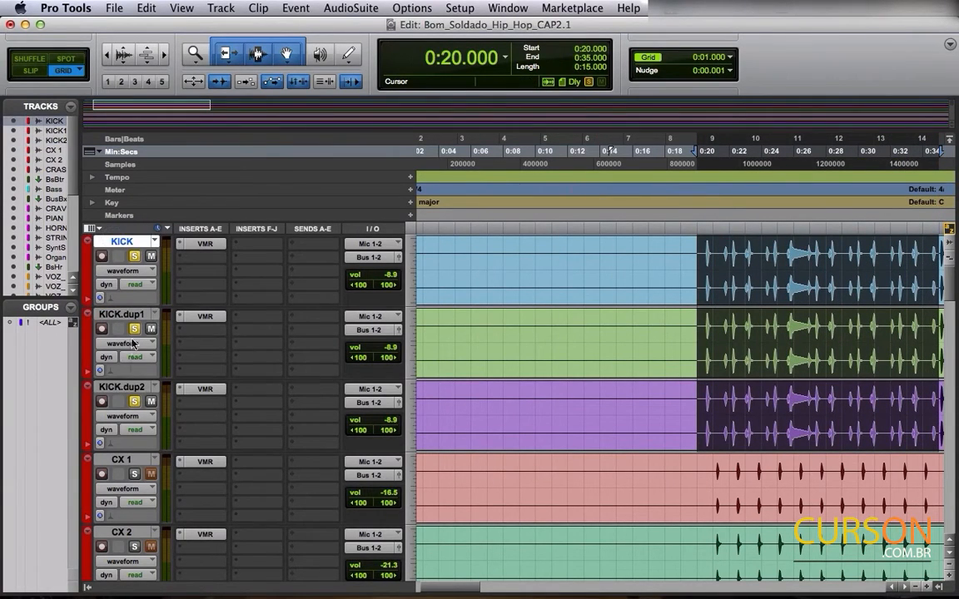
- Rename the first duplicated kick track as KICK hi
double_click(124, 316)
key(Right)
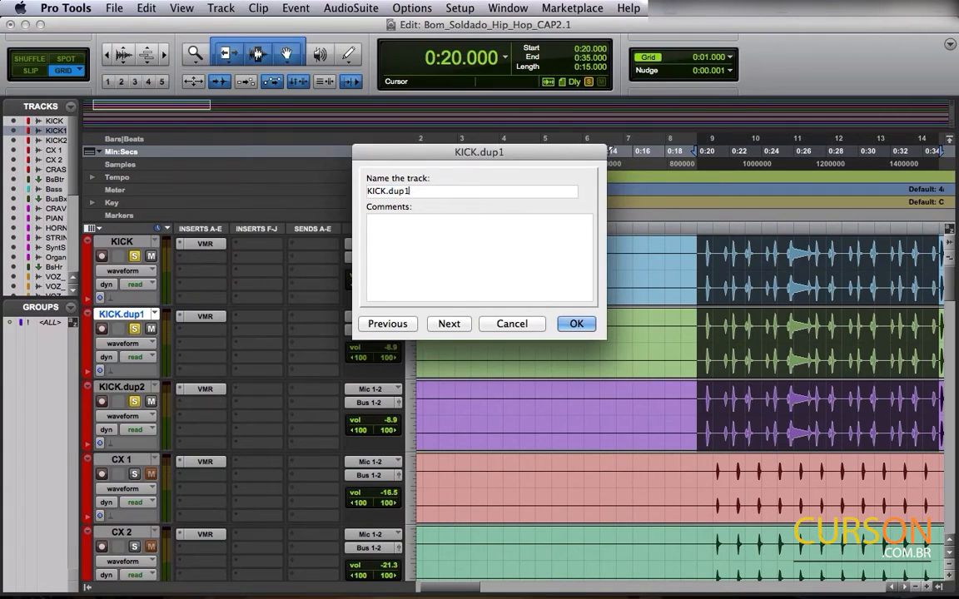
key(BackSpace)
key(BackSpace)
key(BackSpace)
key(BackSpace)
key(BackSpace)
text(hi)
key(Return)
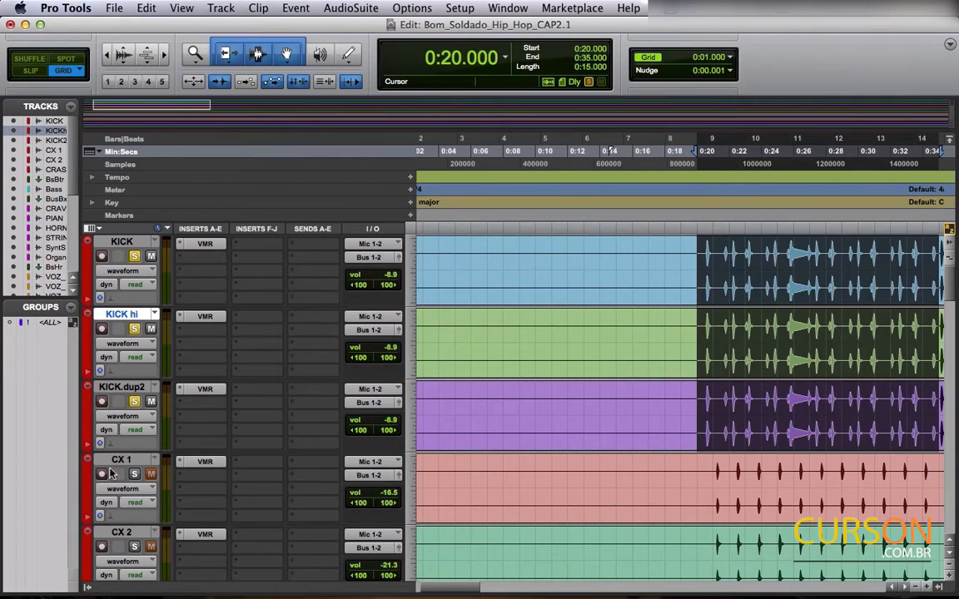
- Rename the second duplicated kick track as KICK low
click(118, 388)
double_click(118, 388)
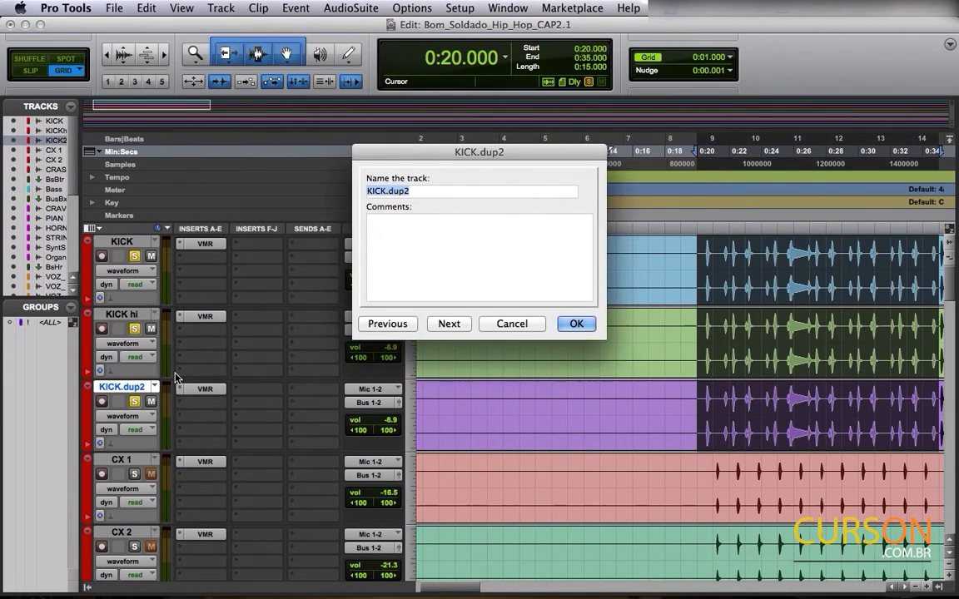
key(BackSpace)
key(BackSpace)
key(BackSpace)
key(BackSpace)
key(BackSpace)
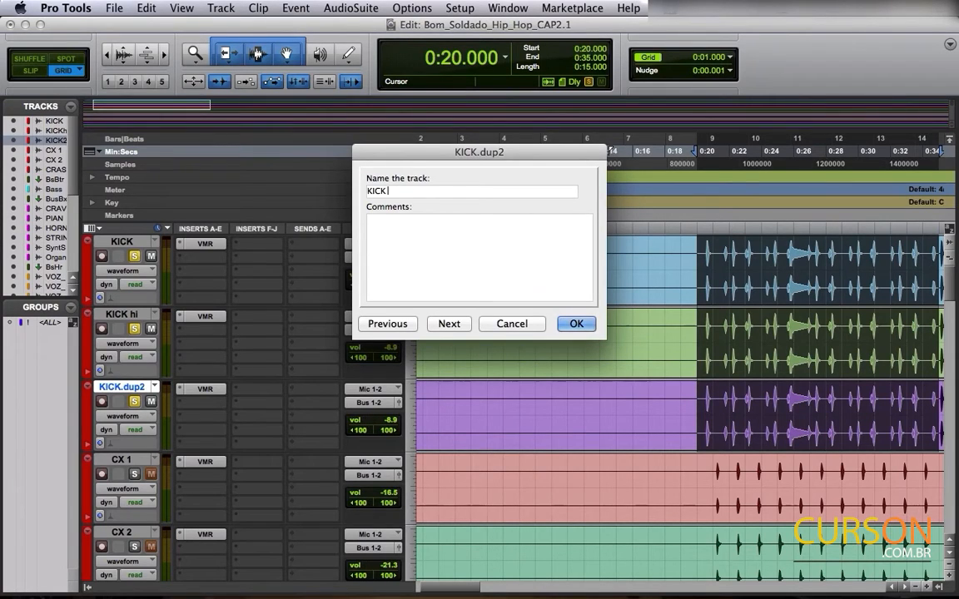
text(low)
key(Return)
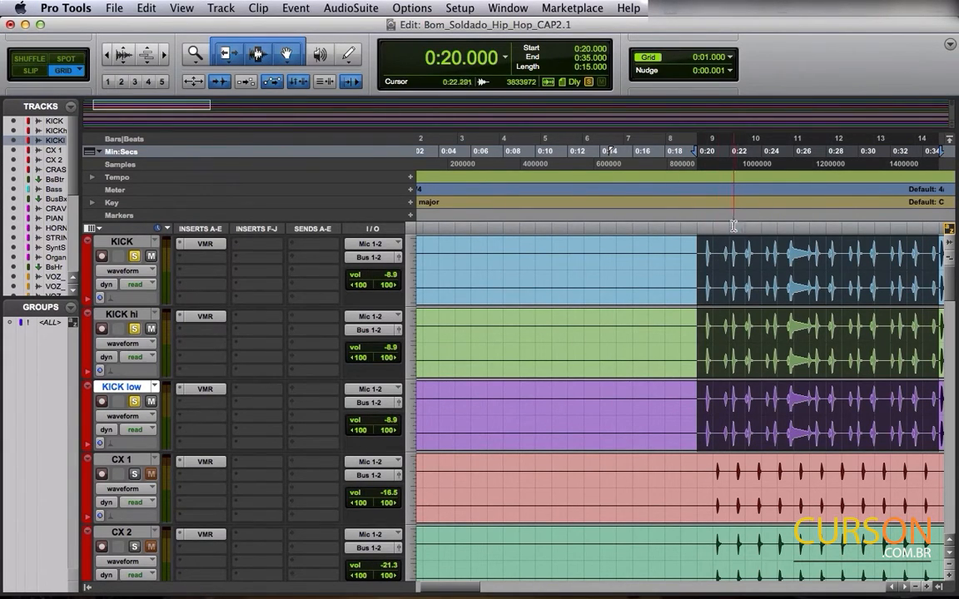
- Place the edit cursor at 0:20 and insert the multichannel Trigger 2 (stereo) dynamics plug-in after VMR on the KICK hi track
click(700, 252)
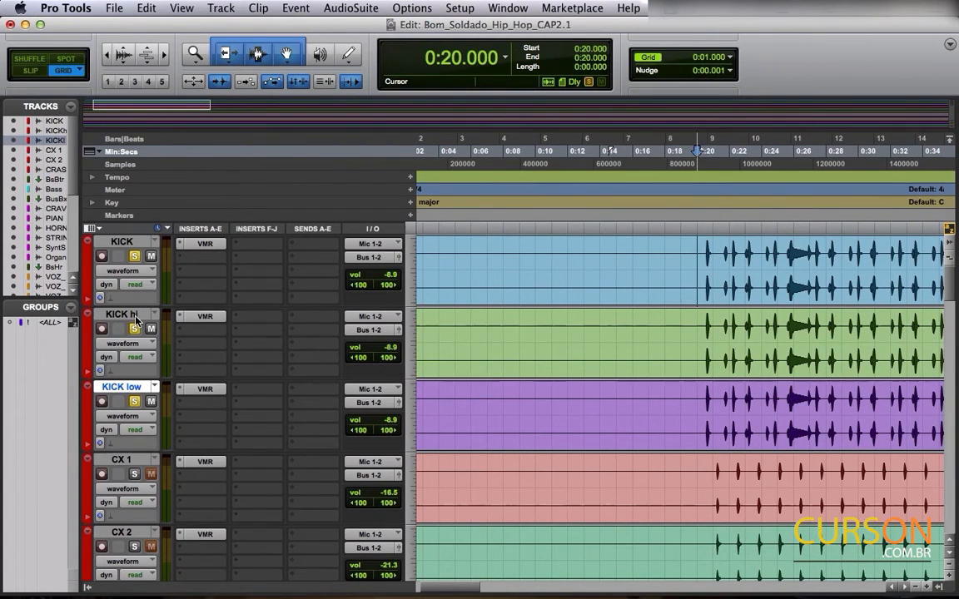
click(133, 316)
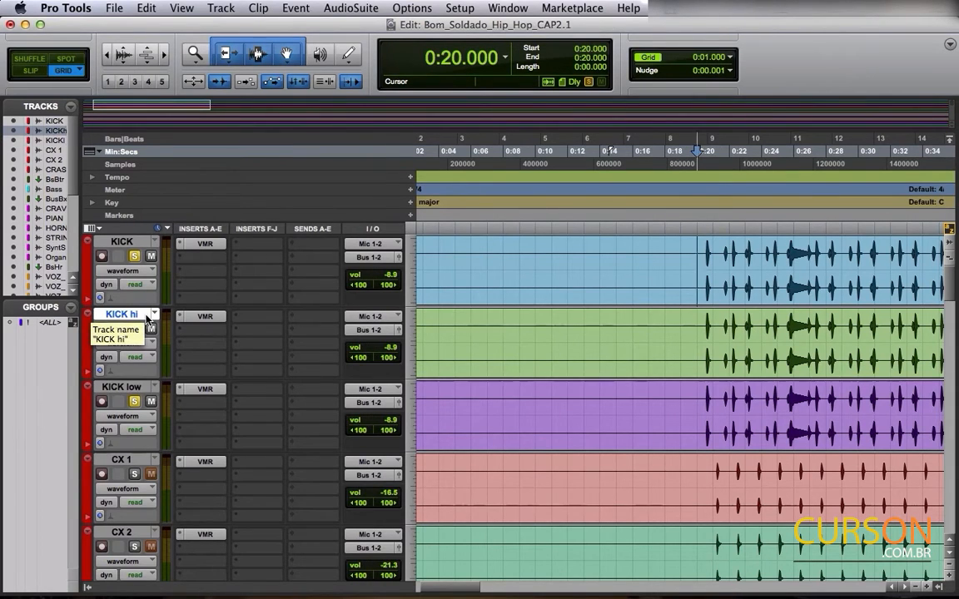
click(191, 331)
mouse_move(246, 378)
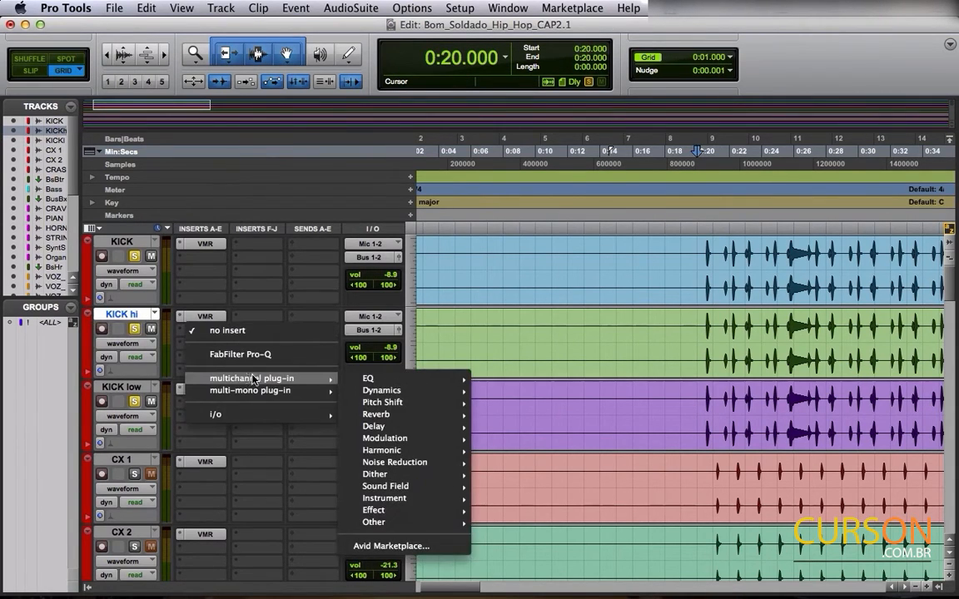
mouse_move(381, 391)
scroll(547, 407, down, 20)
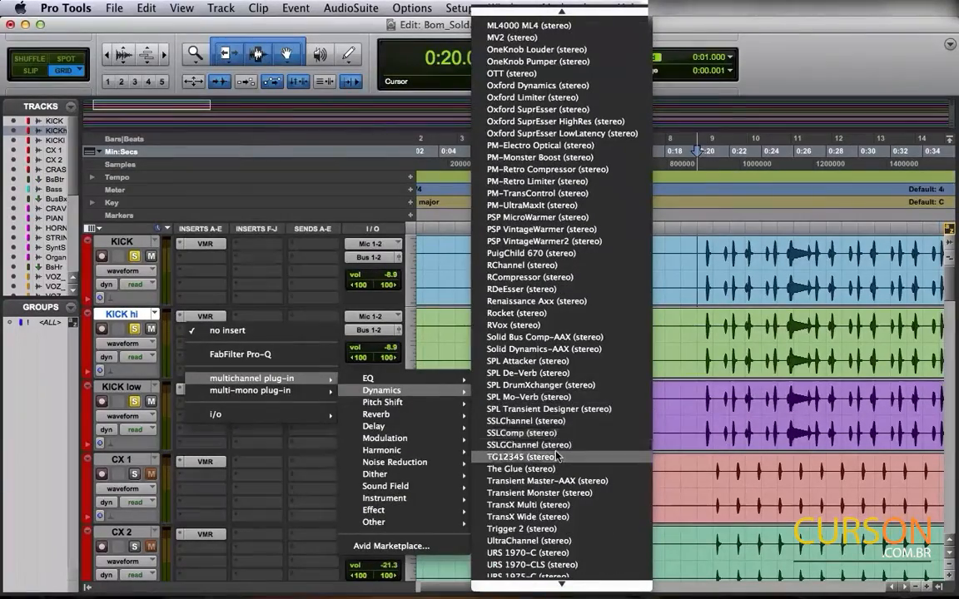
scroll(550, 456, down, 2)
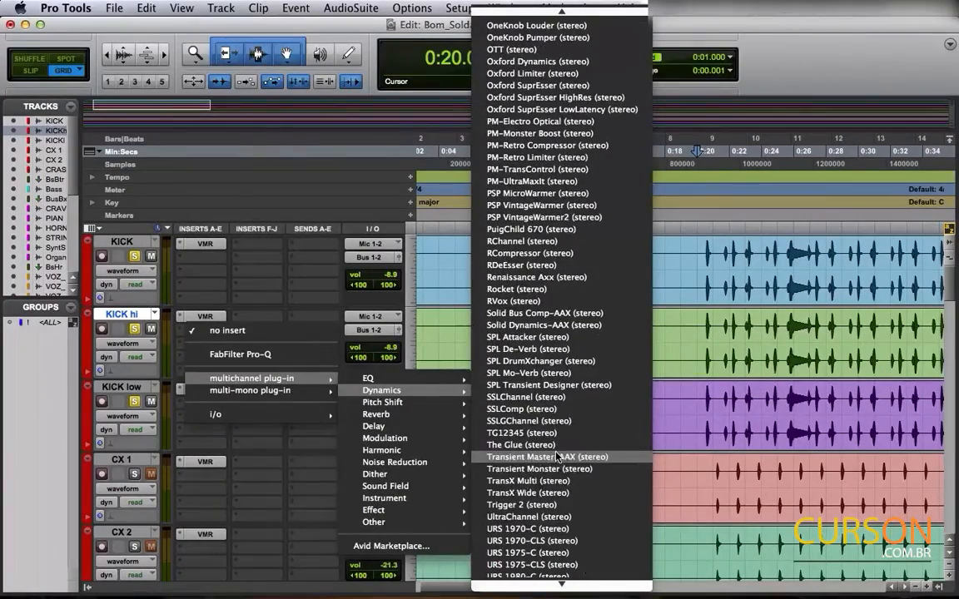
click(552, 505)
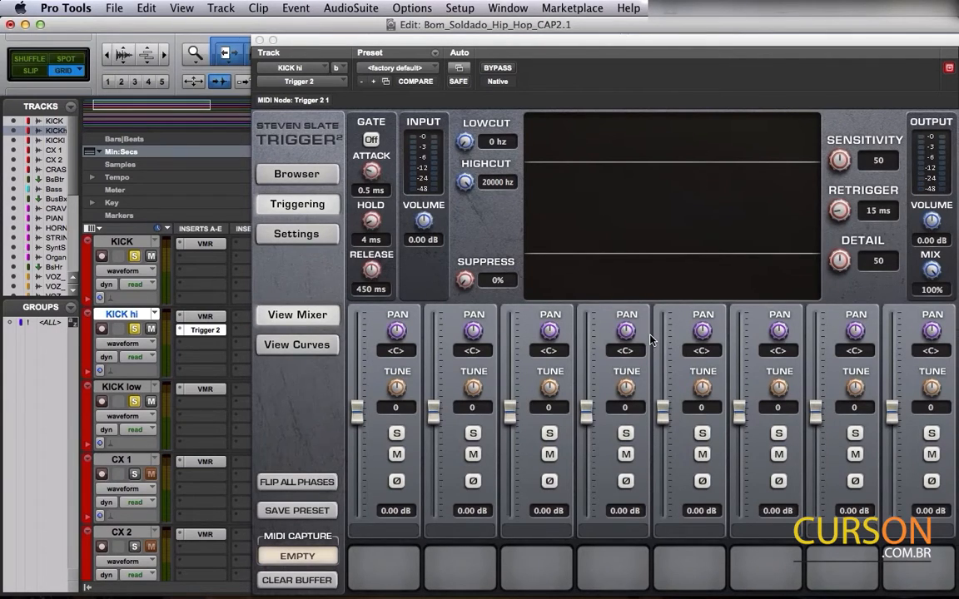
- Enable sample audition in Trigger 2 and listen to the KICKS AGRESSIVE samples from the THAT SOUND FUTURE DRUMS FREE folder
click(309, 182)
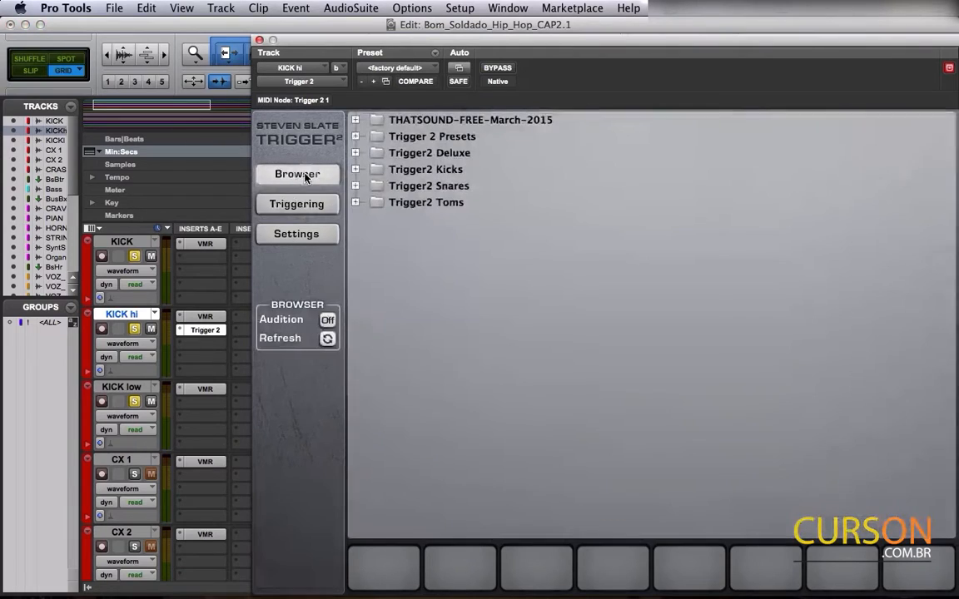
click(356, 120)
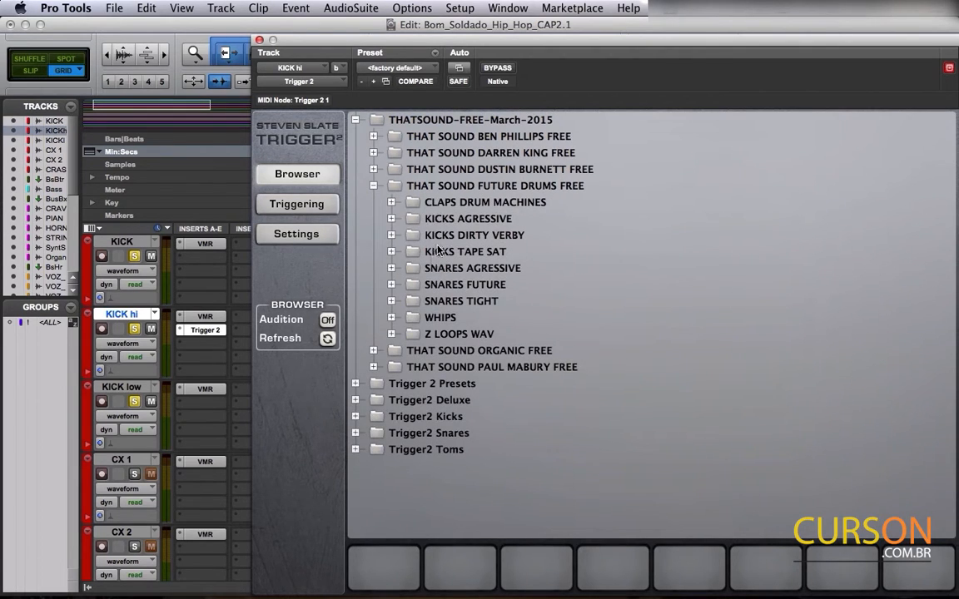
click(391, 220)
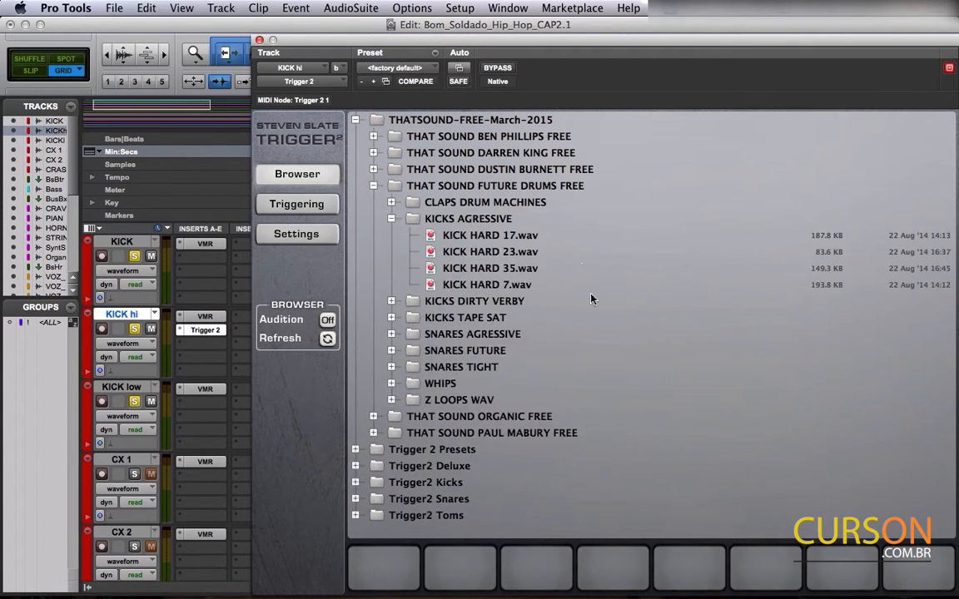
click(459, 237)
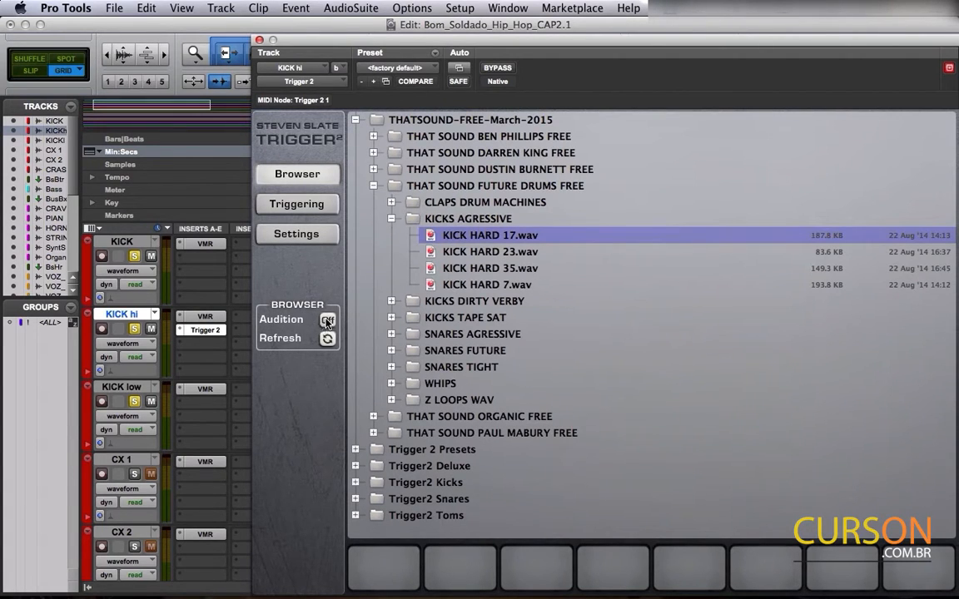
click(496, 253)
click(492, 271)
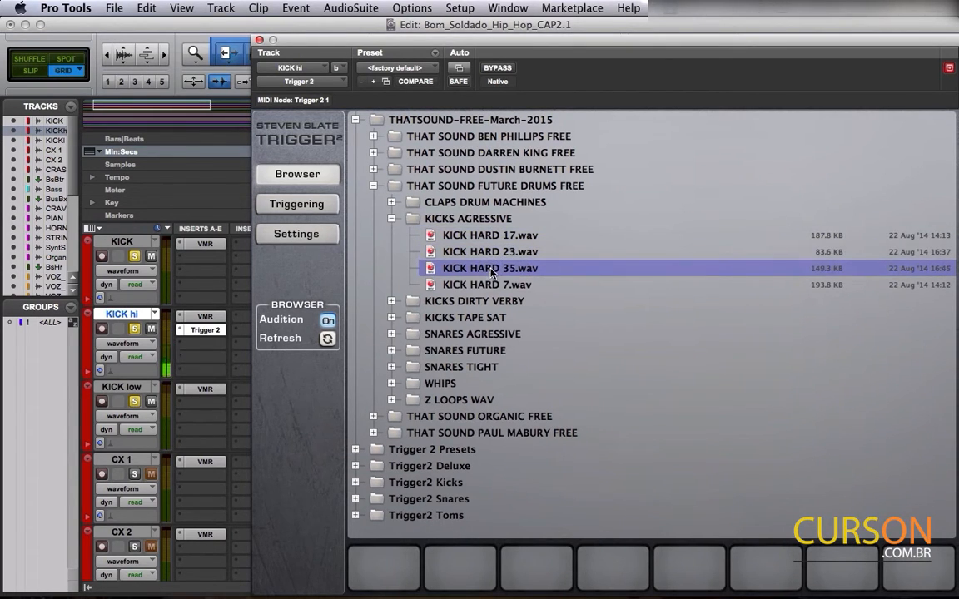
click(493, 287)
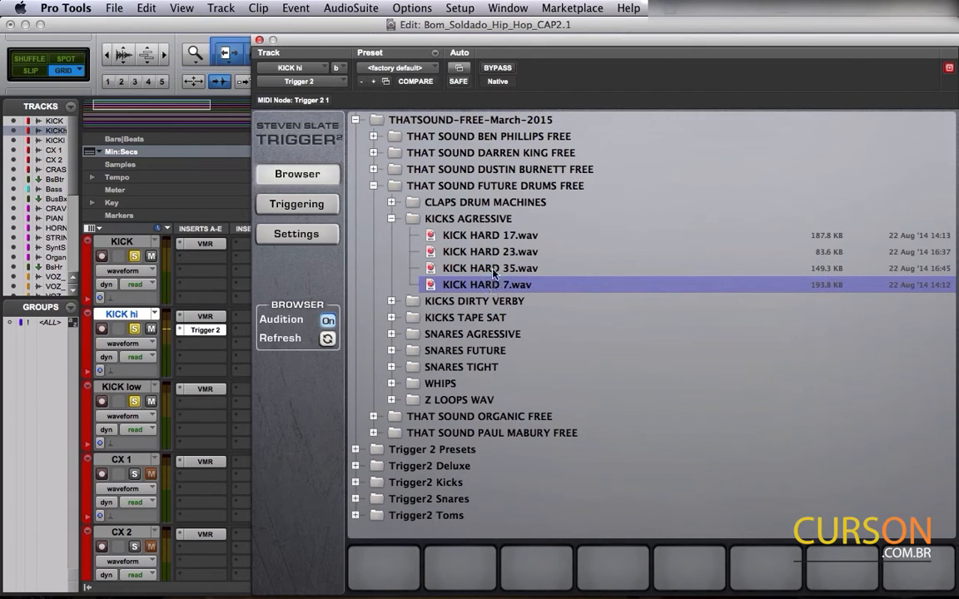
- Load KICK HARD 23.wav into Trigger 2's first sample slot and show the triggering controls
click(492, 253)
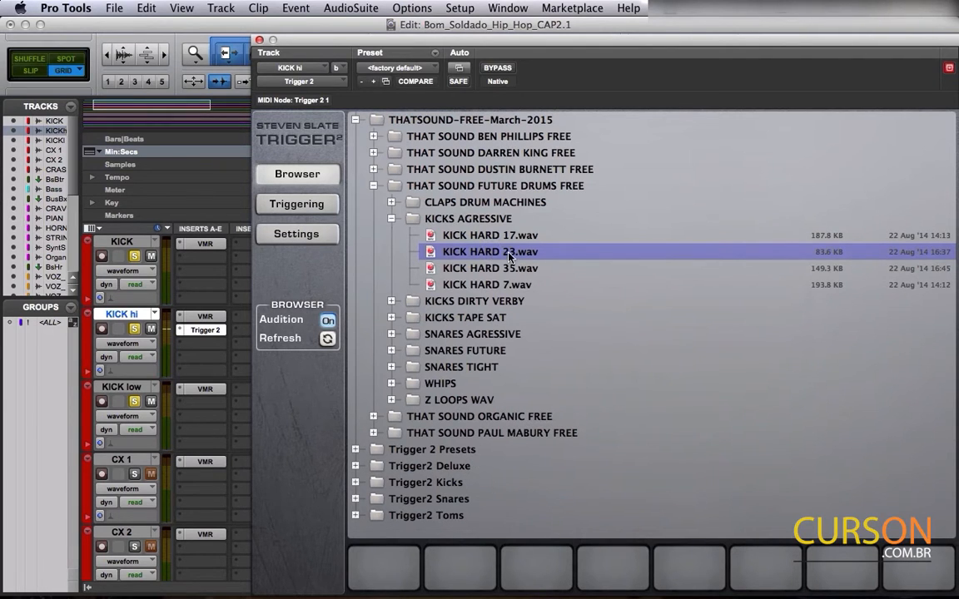
drag(492, 255, 384, 572)
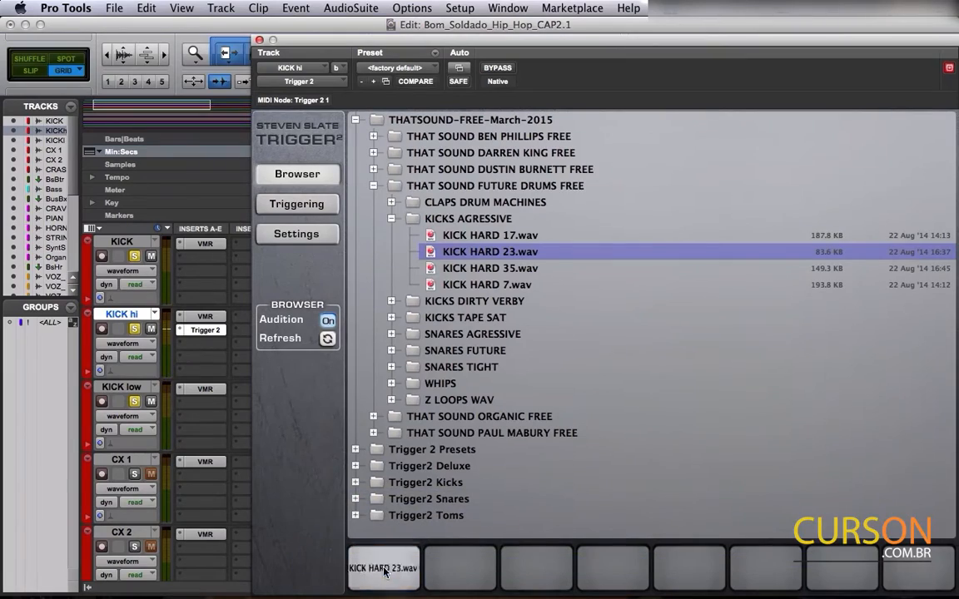
click(297, 205)
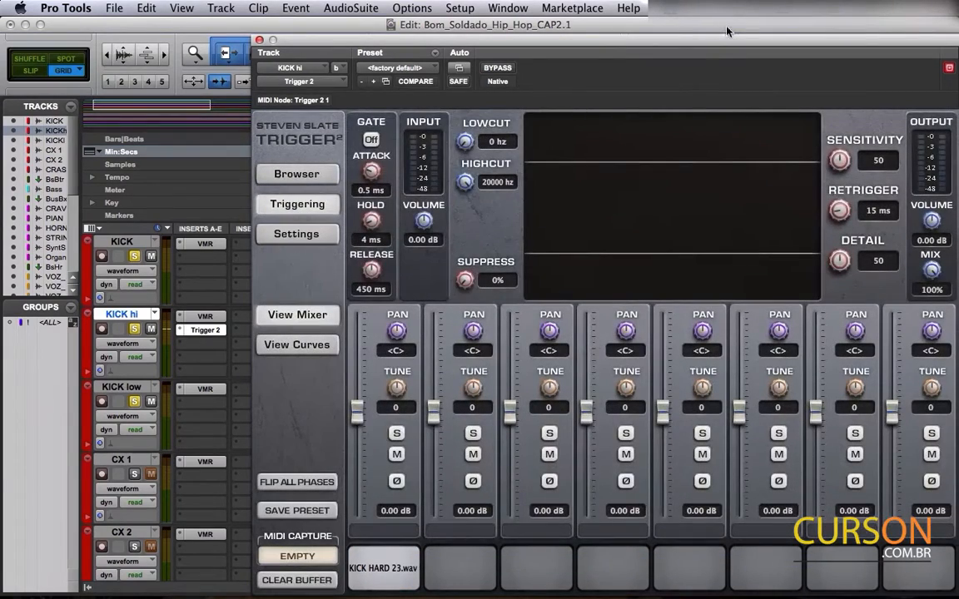
- Turn off solo on KICK and KICK low, leaving only KICK hi soloed, and move the Trigger 2 window clear of the kick waveforms
drag(459, 43, 523, 89)
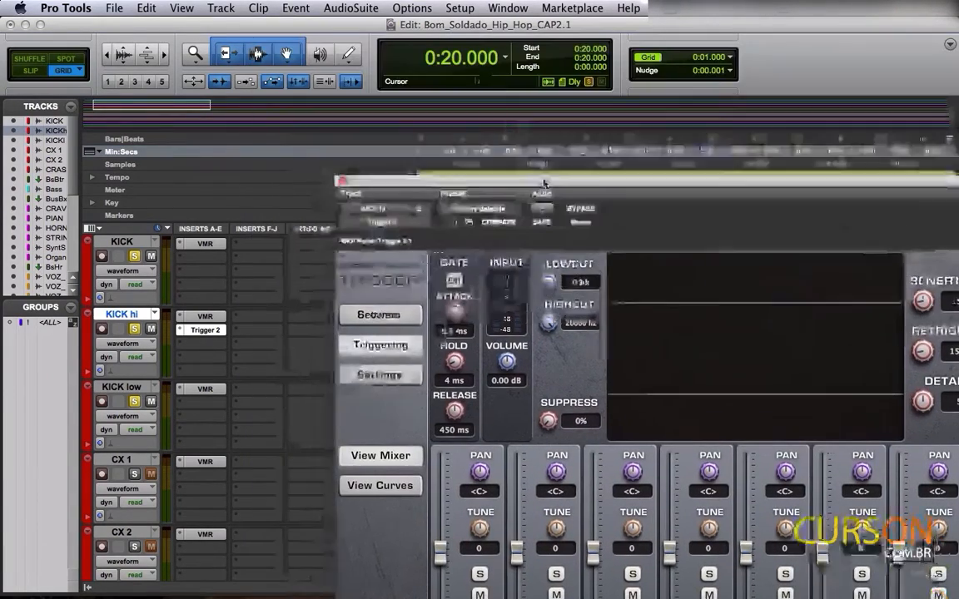
click(135, 256)
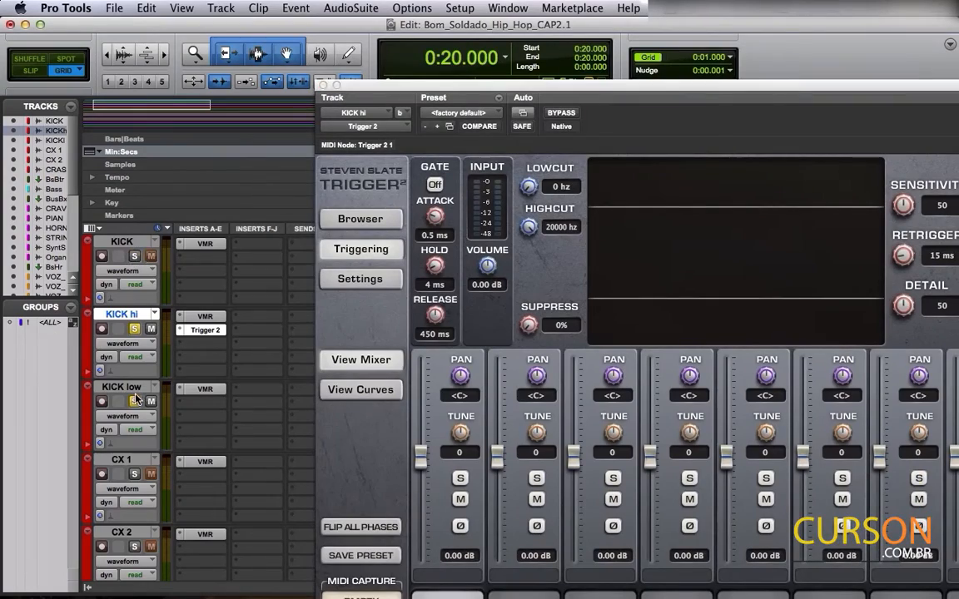
drag(628, 87, 680, 366)
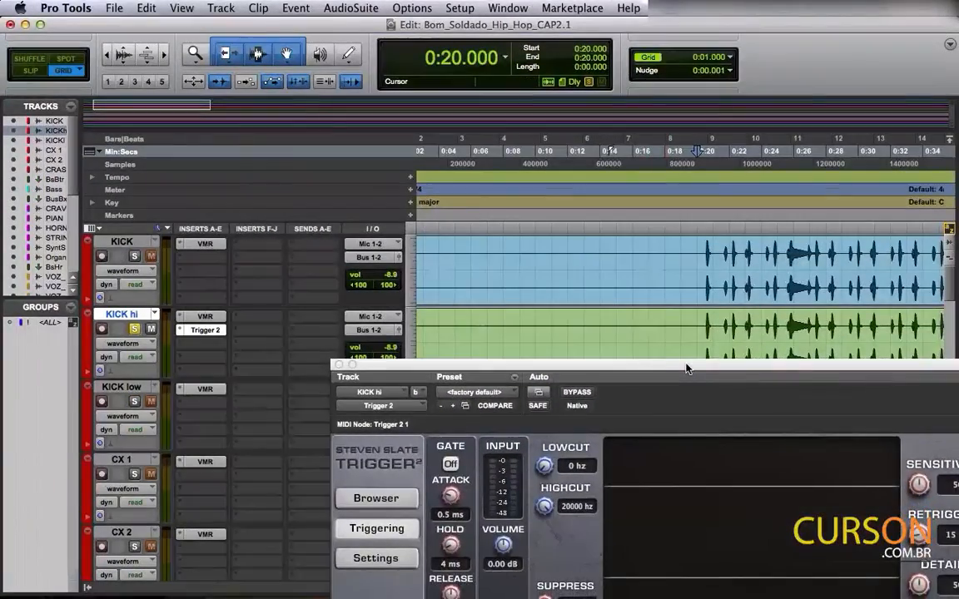
scroll(671, 285, down, 3)
scroll(610, 285, down, 2)
scroll(549, 285, up, 1)
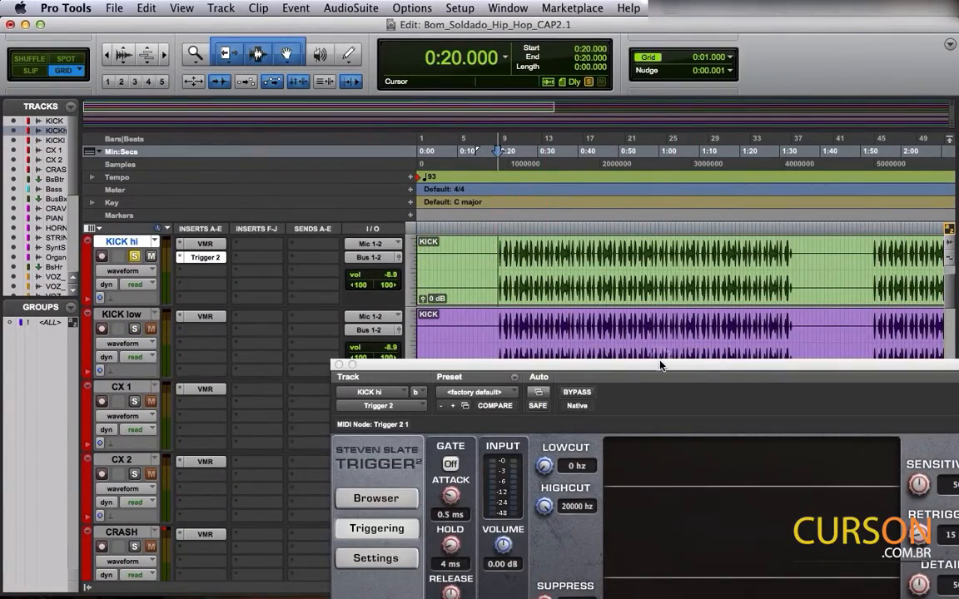
- Move the Trigger 2 window over the tracks and set its sensitivity to 34 while the kick plays
drag(662, 367, 466, 99)
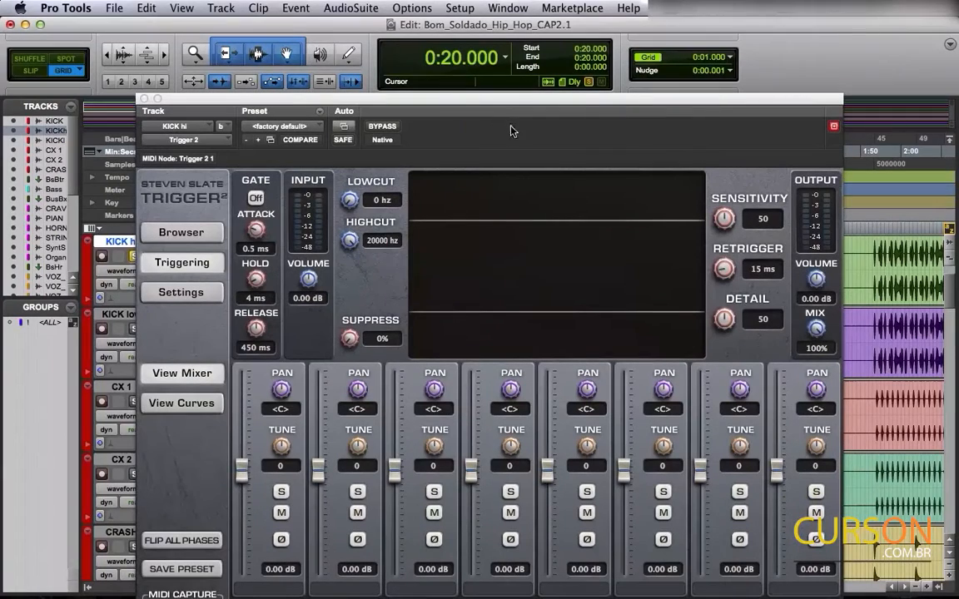
key(super+bracketright)
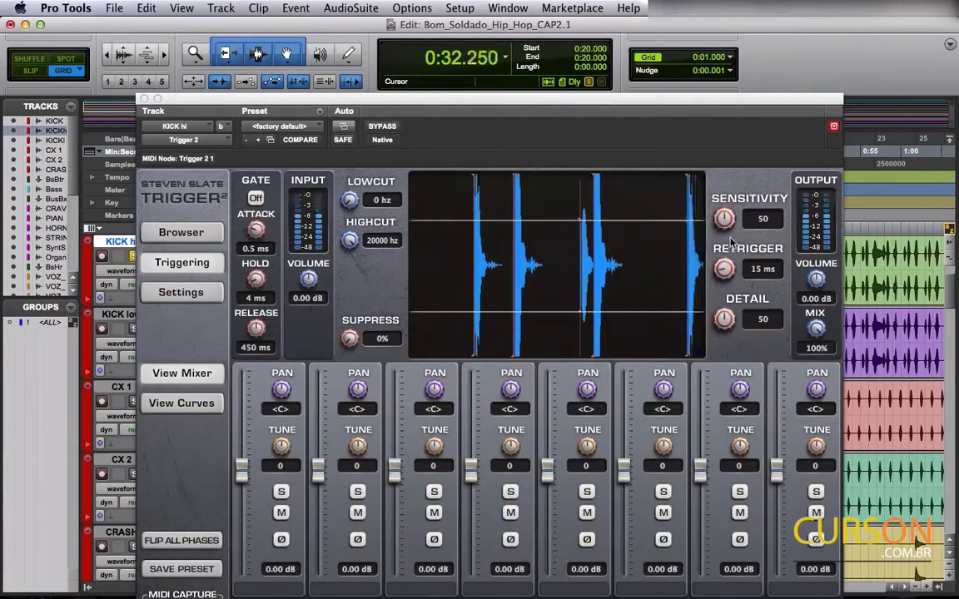
drag(731, 242, 734, 249)
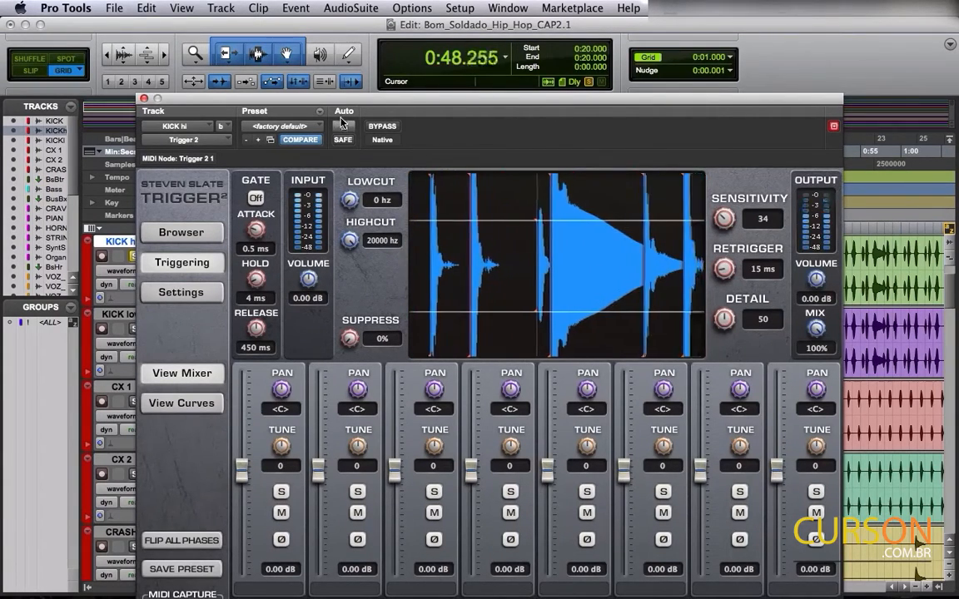
- Solo the original KICK track along with KICK hi and close the Trigger 2 window
drag(376, 104, 530, 47)
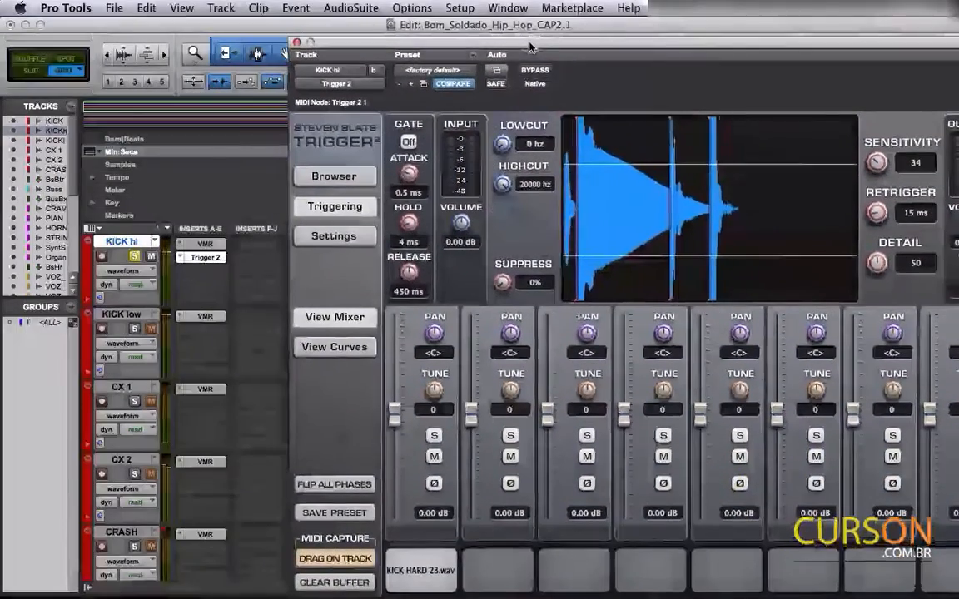
scroll(198, 268, up, 2)
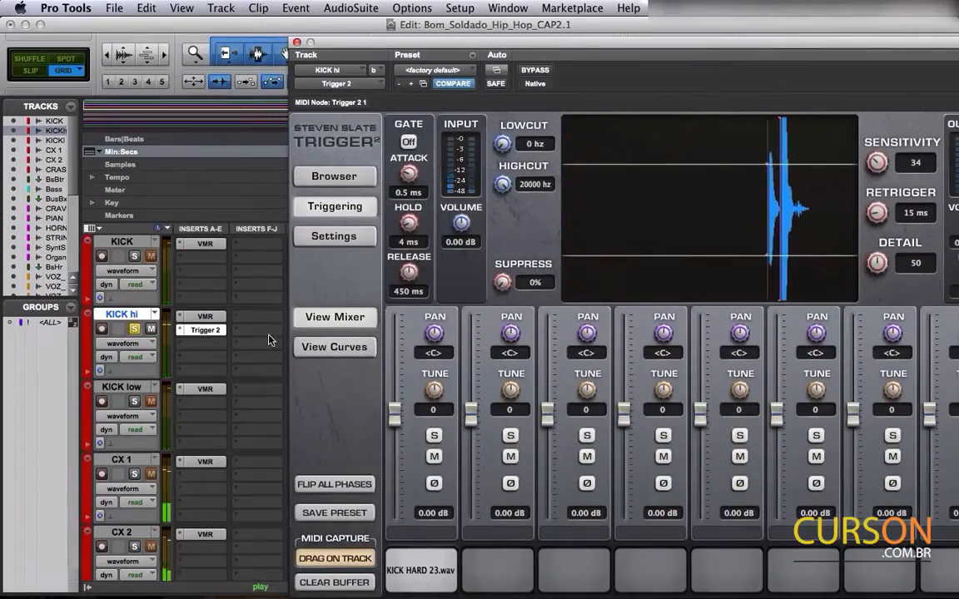
click(134, 256)
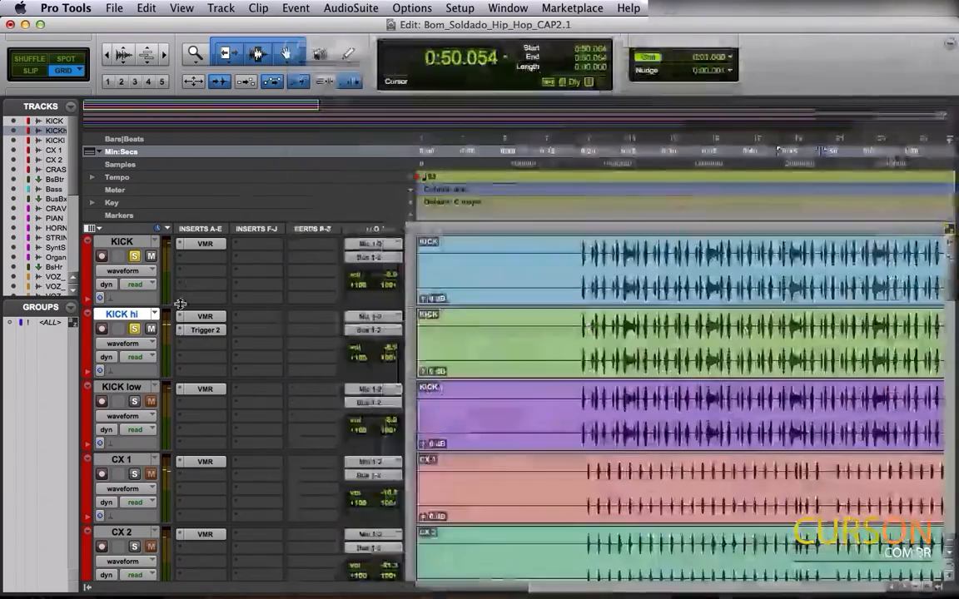
click(298, 42)
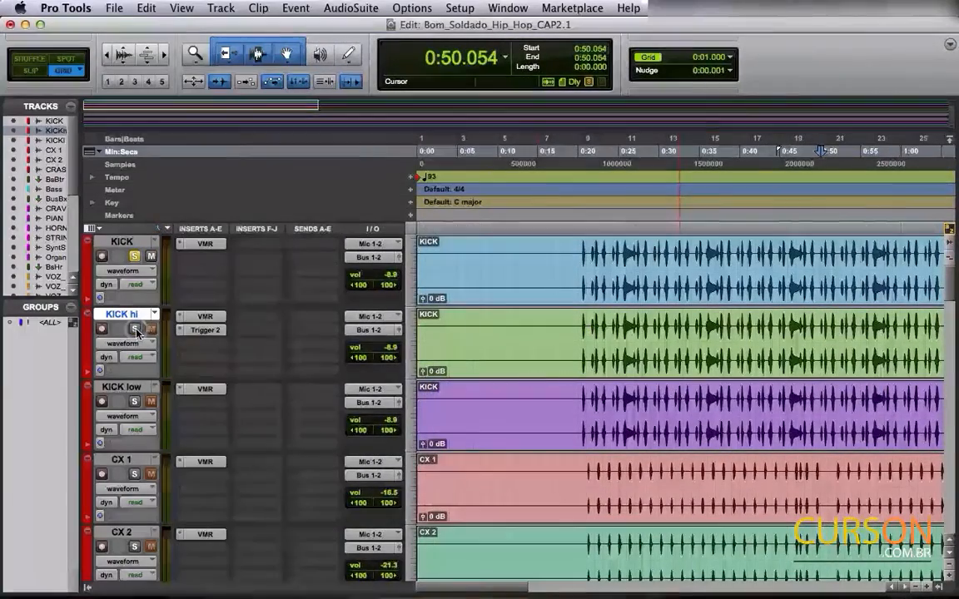
- Compare the original KICK in solo from 0:21 with KICK hi in solo from 0:20
click(582, 260)
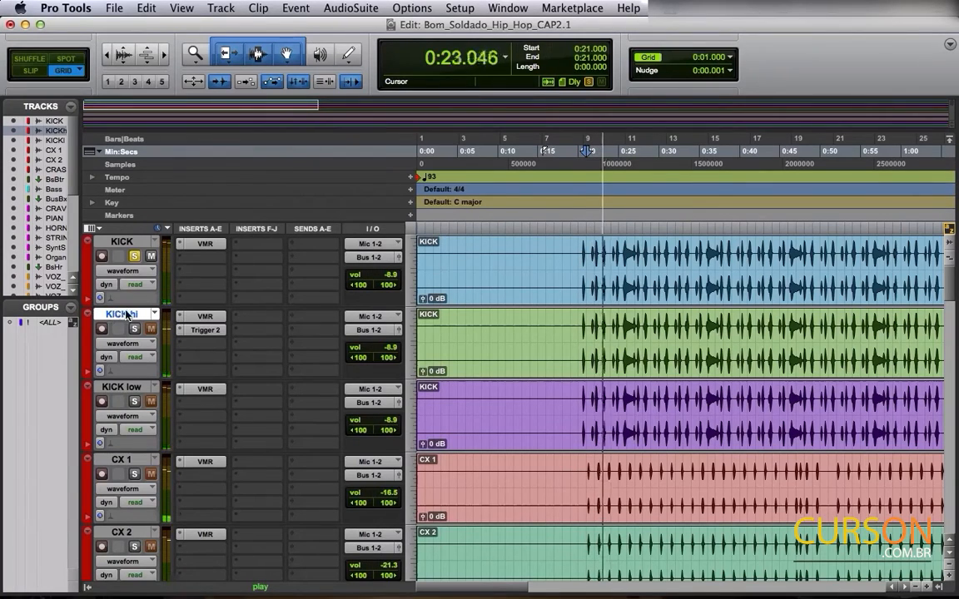
key(space)
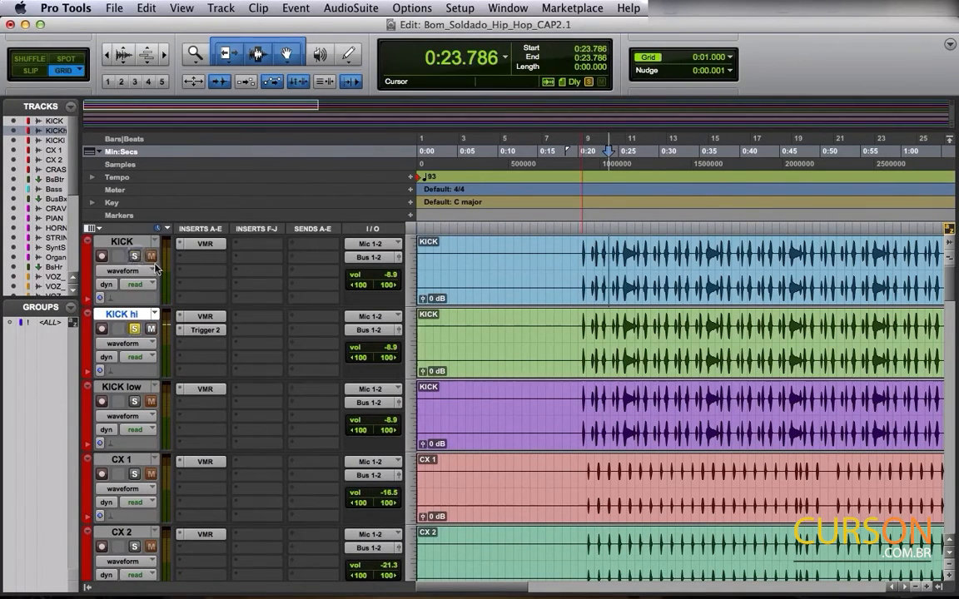
click(581, 327)
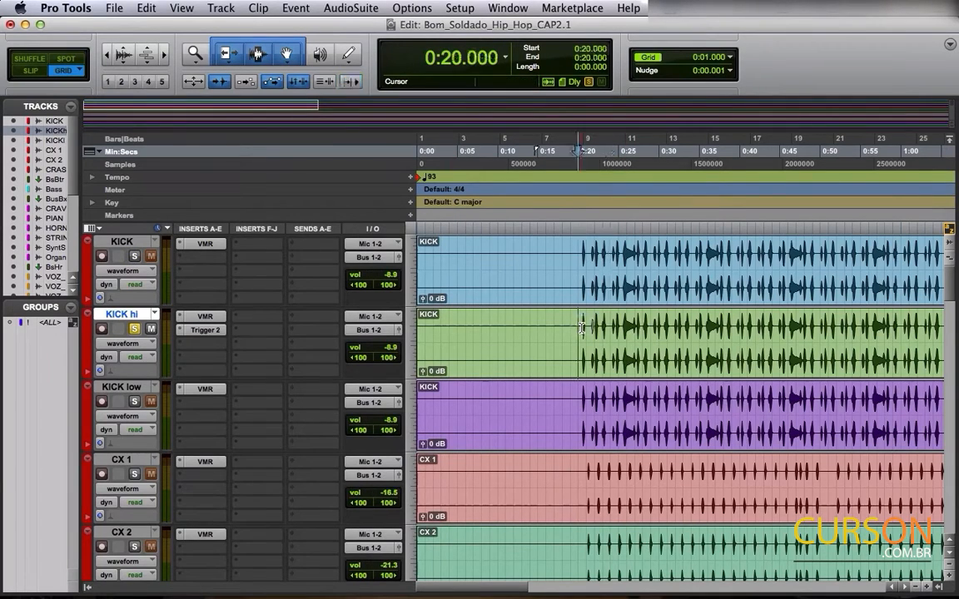
key(space)
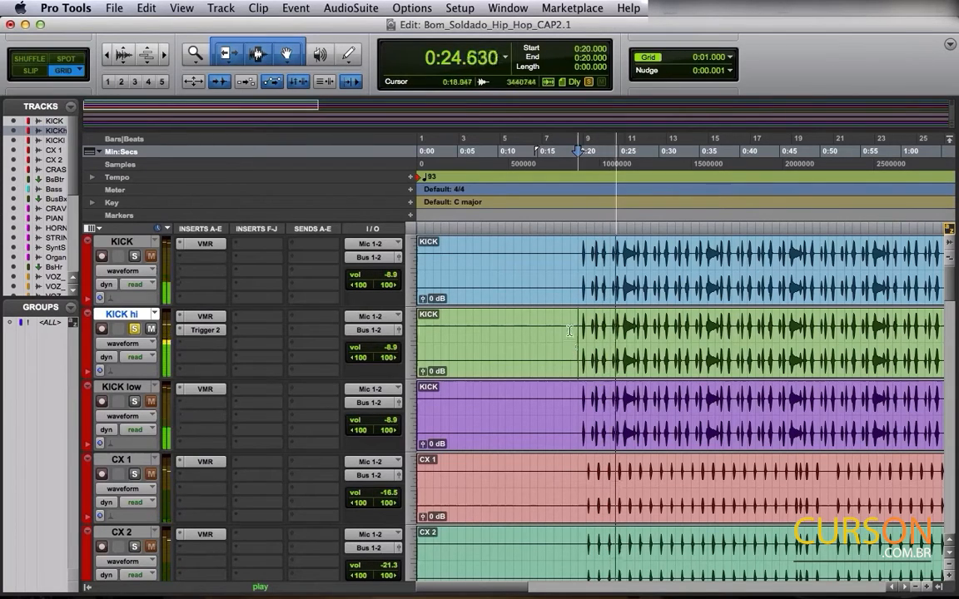
key(space)
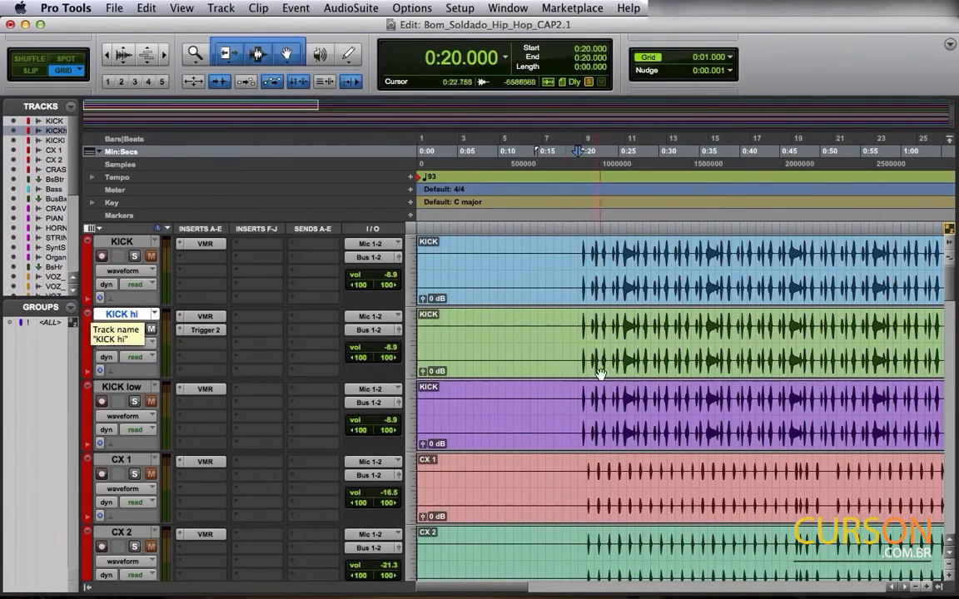
- Solo KICK together with KICK hi and listen to both tracks from 0:20
key(shift+s)
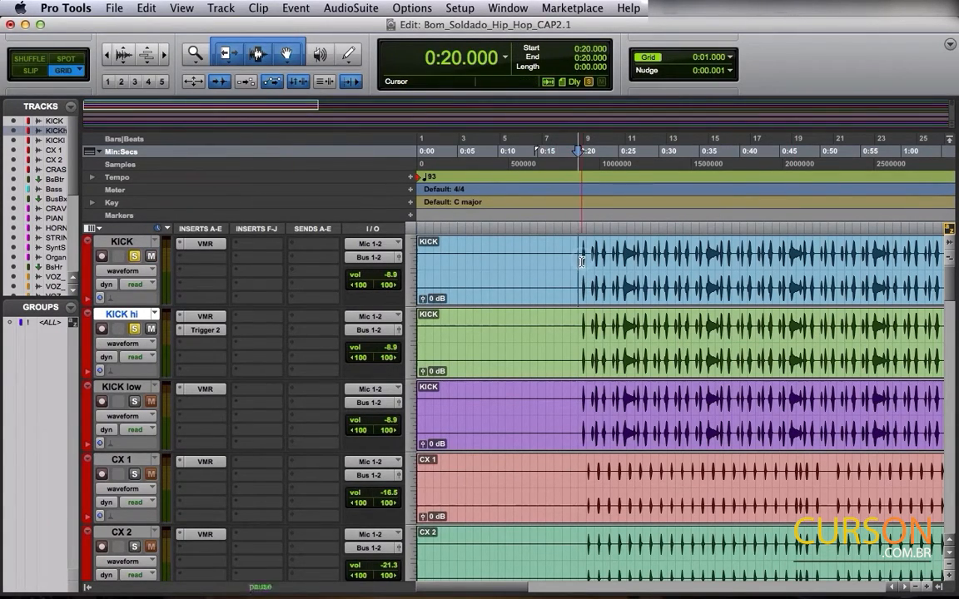
key(space)
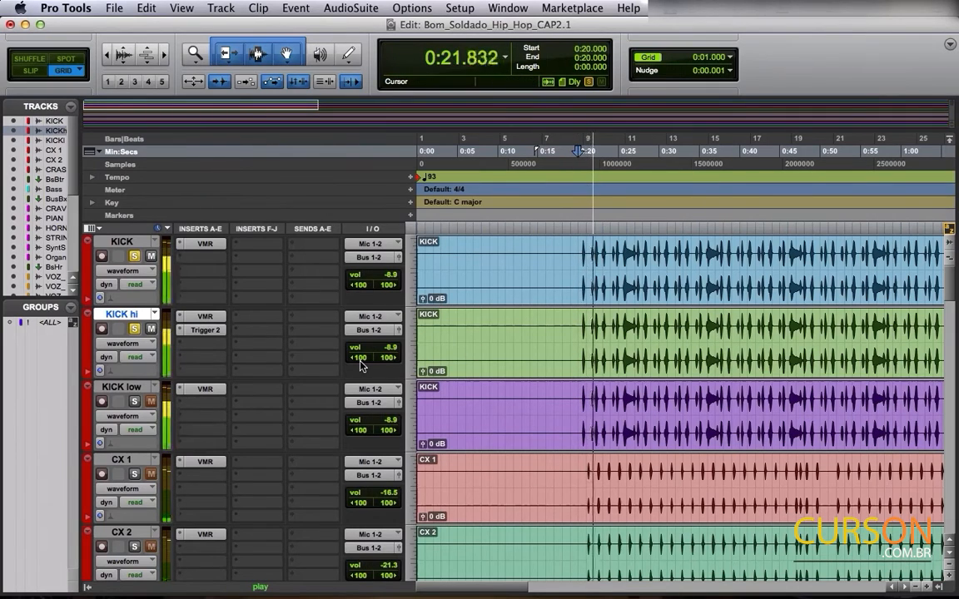
key(space)
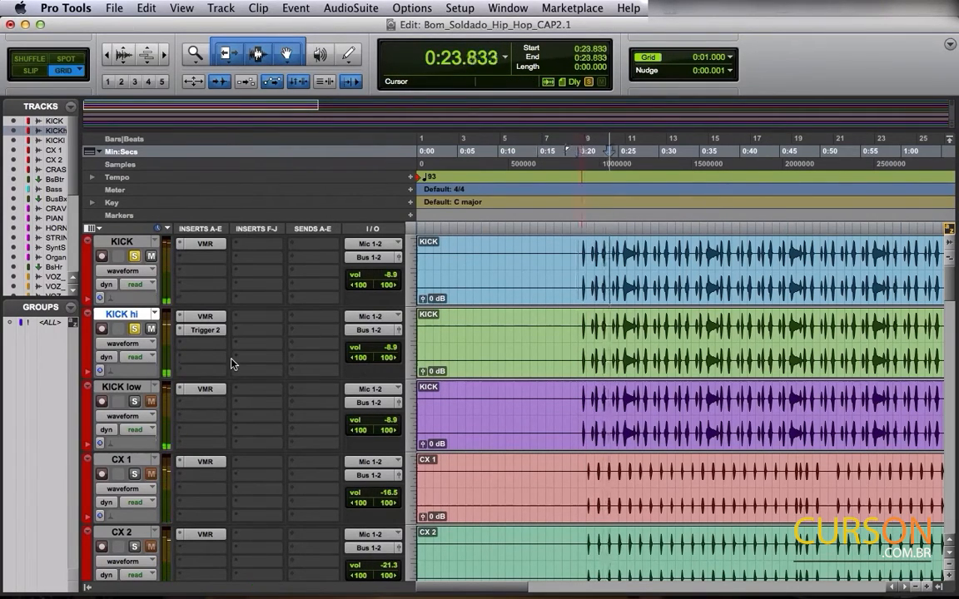
- Insert FabFilter Pro-Q after Trigger 2 on KICK hi and add a Low Cut band at about 108 Hz
click(198, 349)
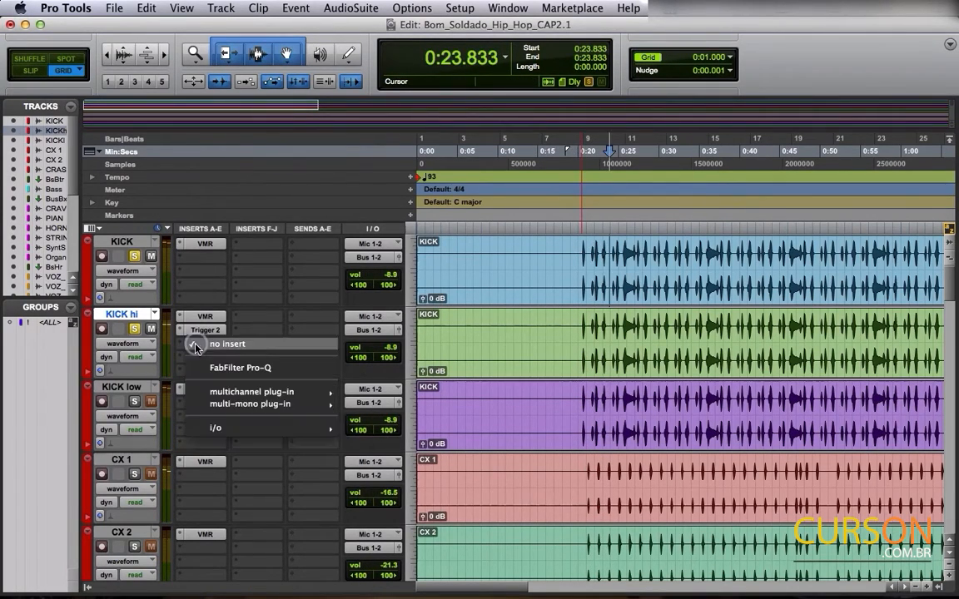
click(144, 333)
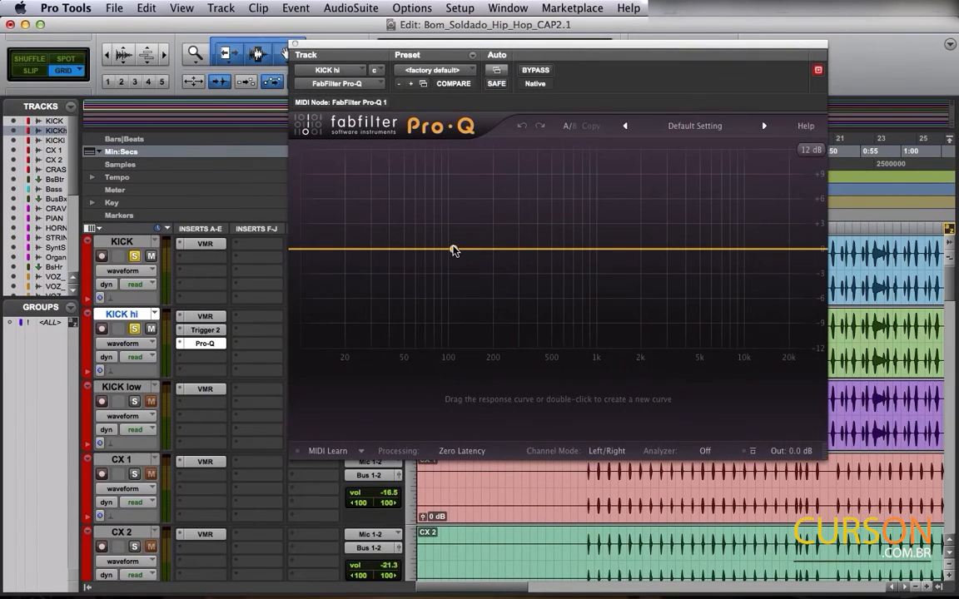
double_click(453, 250)
click(422, 397)
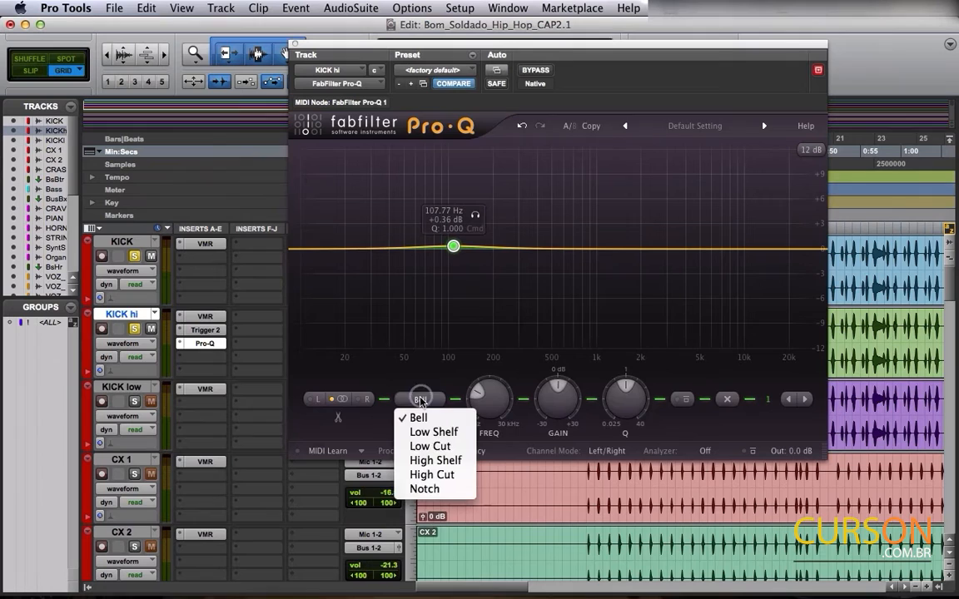
click(454, 452)
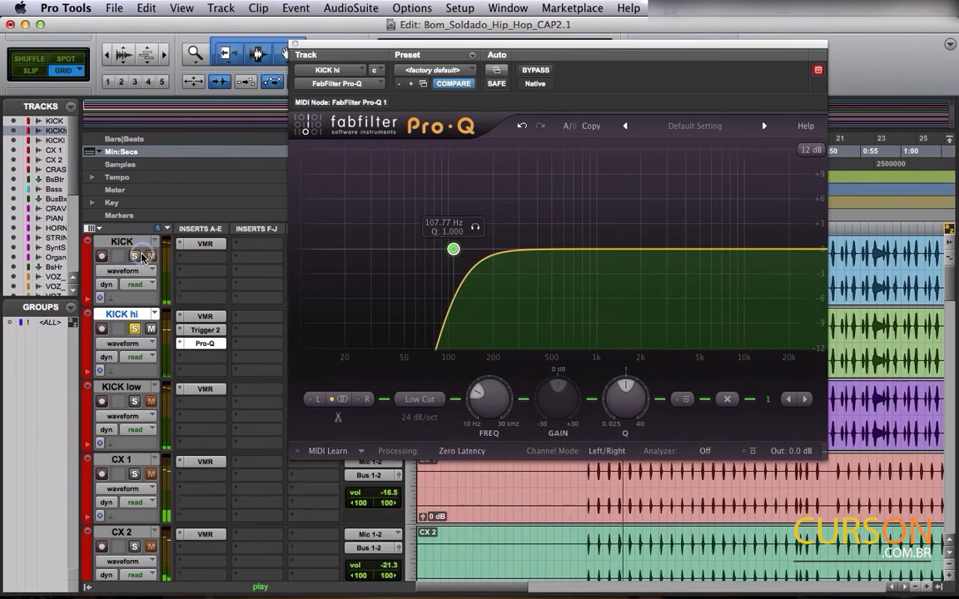
- Shift the KICK hi low cut to about 76 Hz with a Q of about 0.957 and close Pro-Q
drag(453, 249, 425, 254)
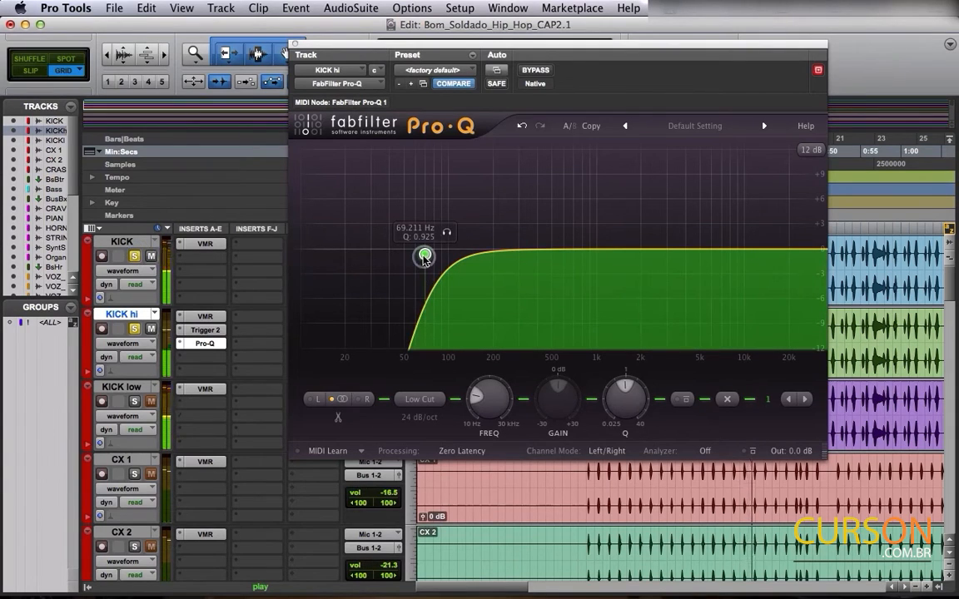
mouse_move(426, 255)
mouse_down()
mouse_move(441, 258)
mouse_move(431, 253)
mouse_up()
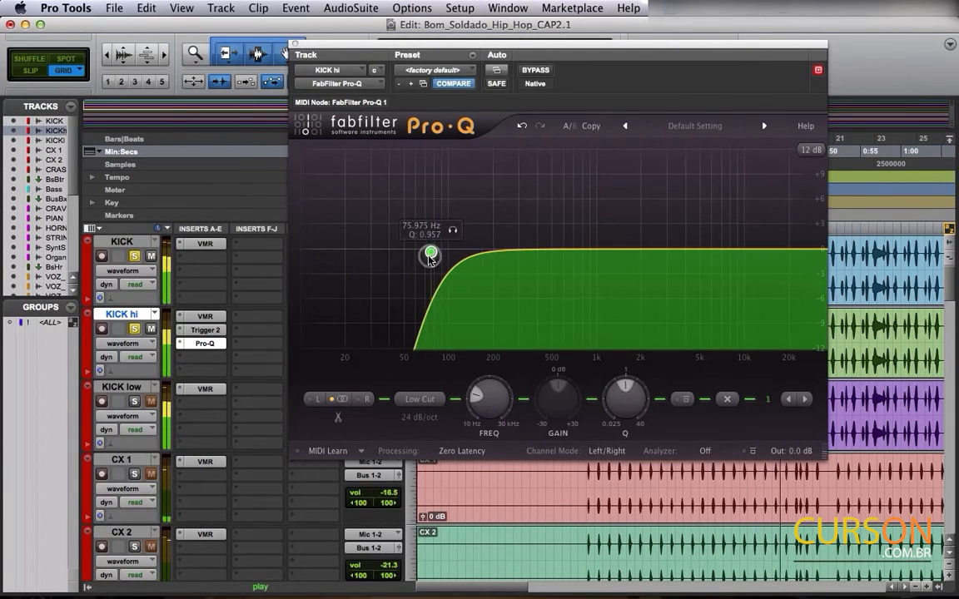
click(293, 45)
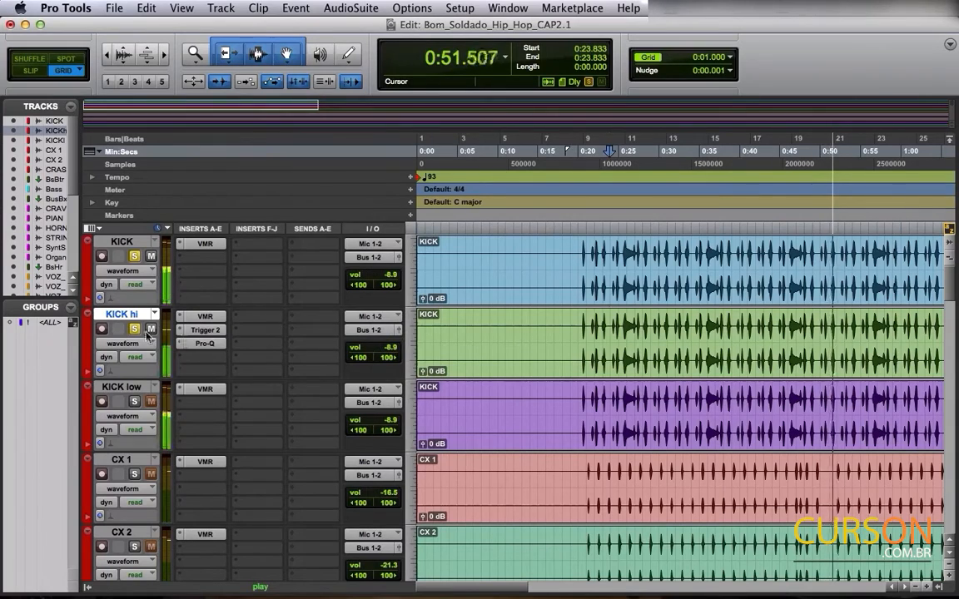
- Listen to KICK alone from 0:20 and bring KICK hi back into solo to compare the layered sound
key(space)
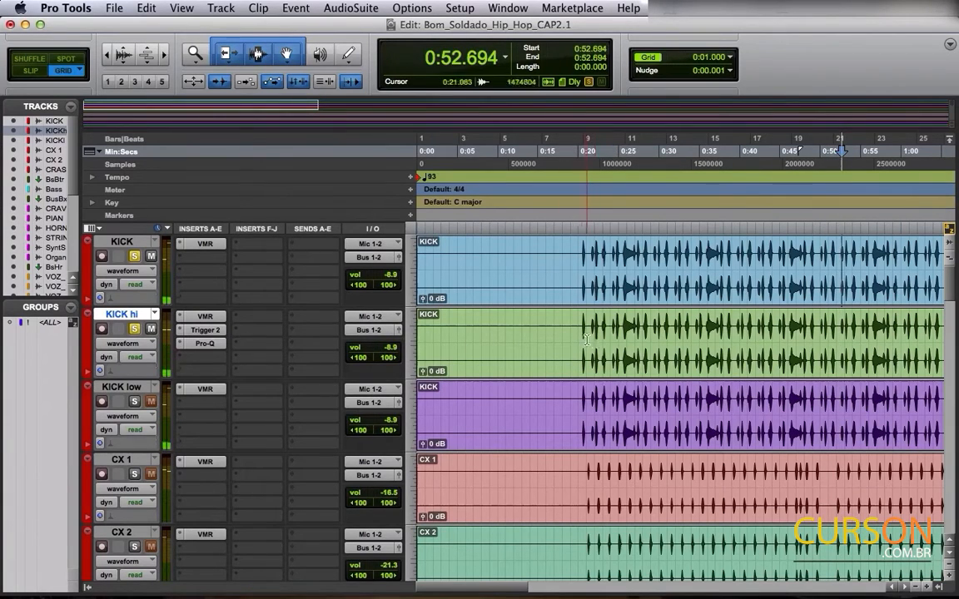
click(582, 333)
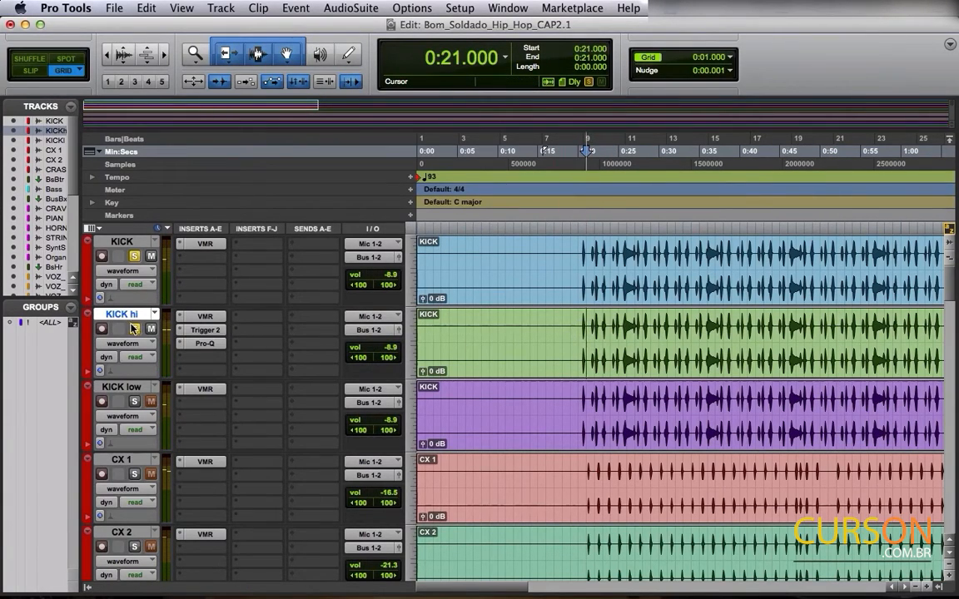
click(579, 325)
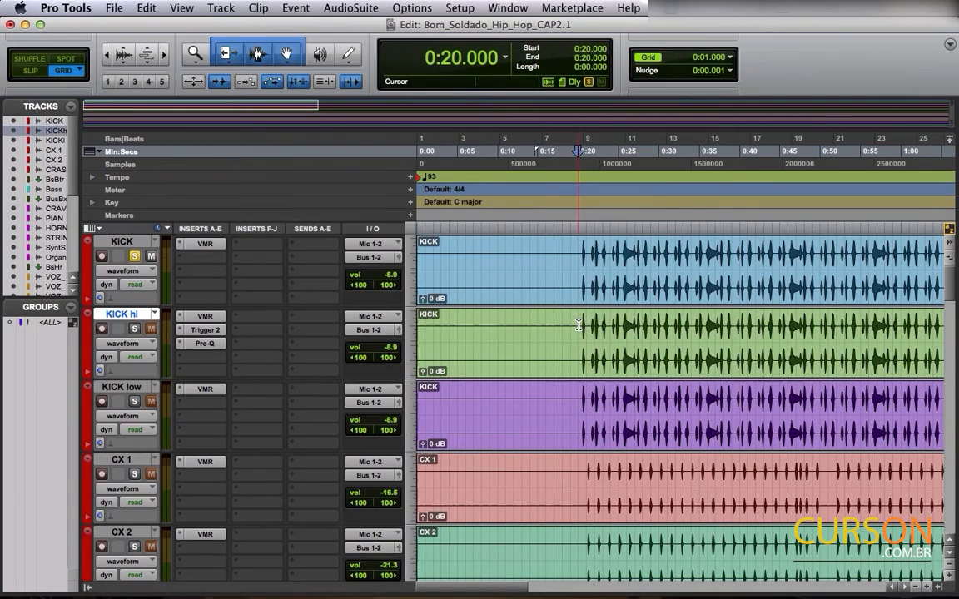
key(space)
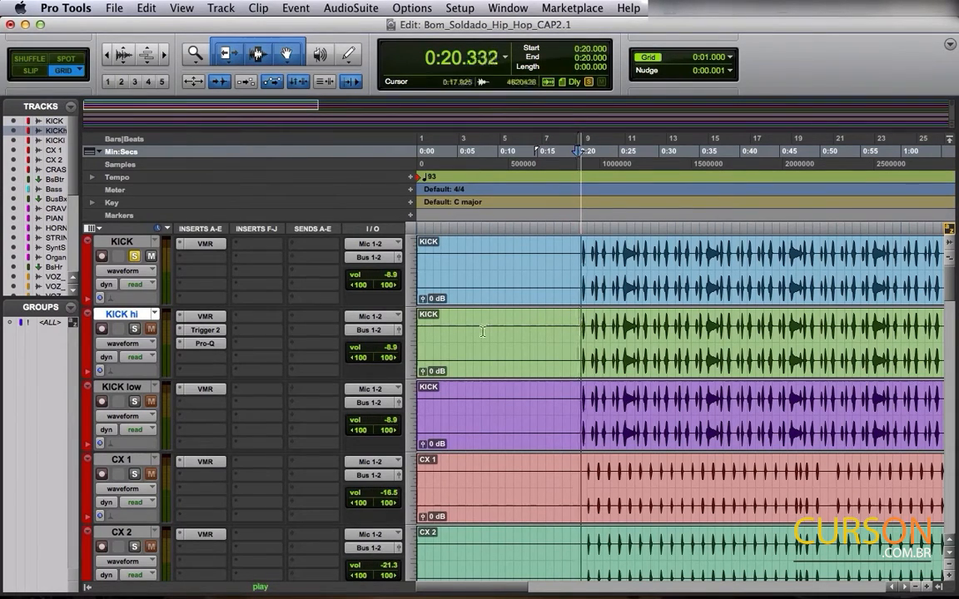
click(134, 330)
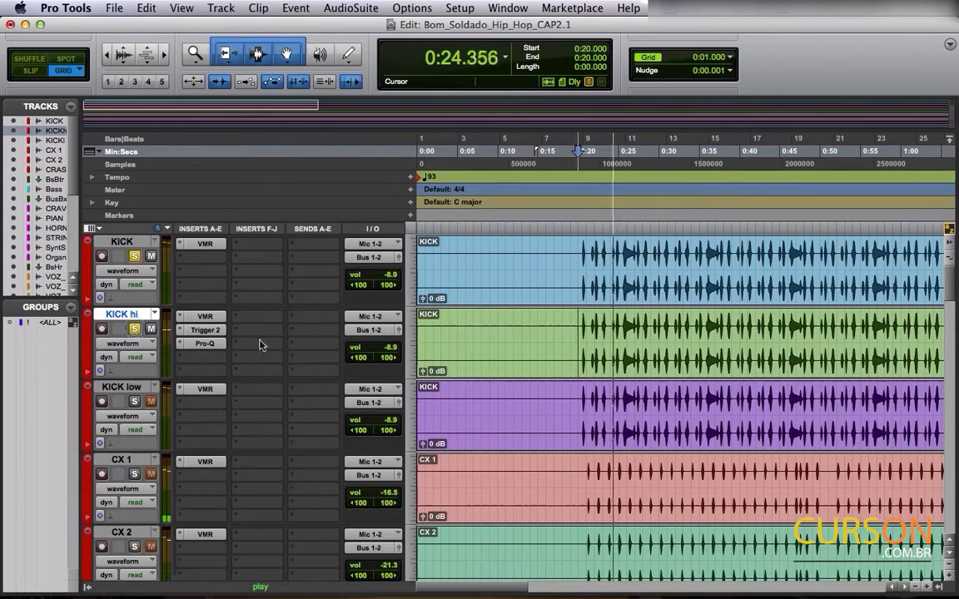
- Lower the KICK hi track volume to -13.5 dB during playback, then stop playback
drag(386, 347, 385, 352)
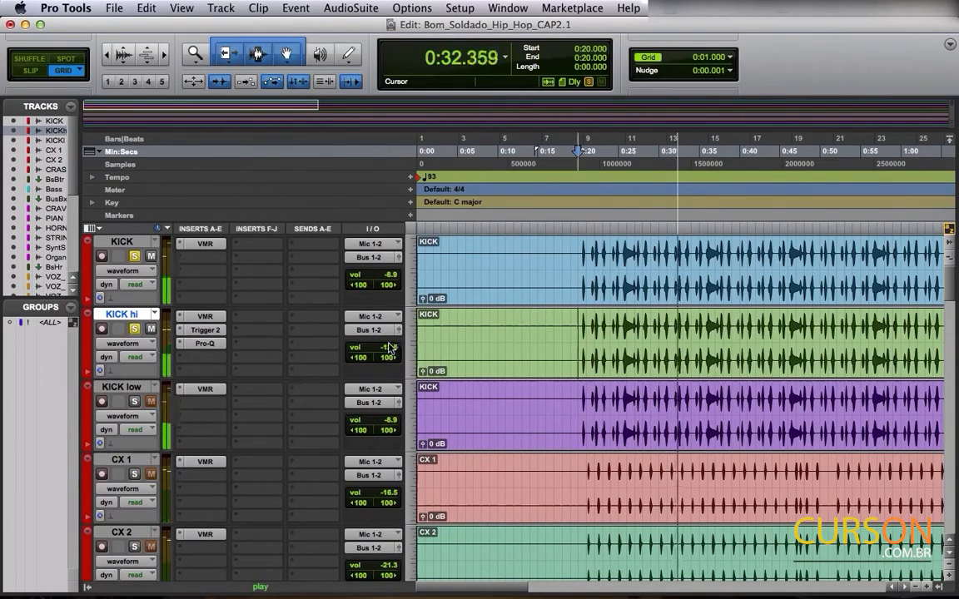
drag(388, 353, 390, 353)
key(space)
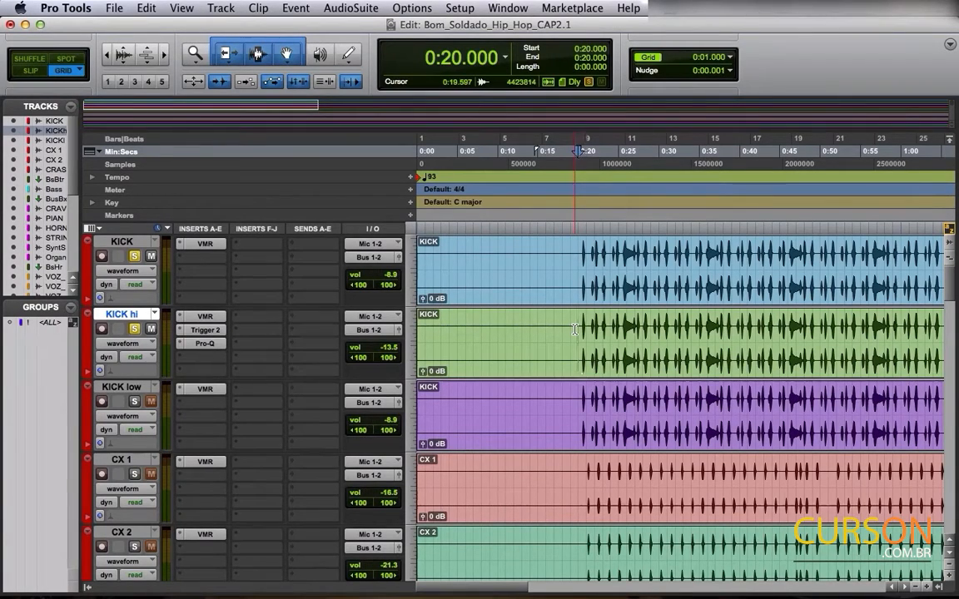
- Turn off solo on KICK hi and KICK and place the edit cursor at 0:20 on the KICK low track
click(574, 330)
click(134, 329)
click(134, 256)
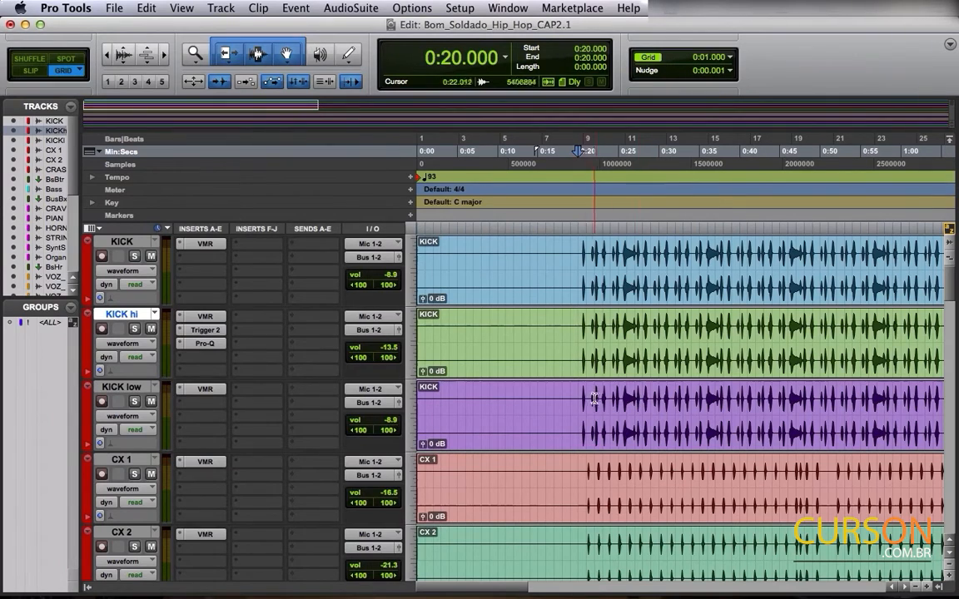
drag(578, 408, 746, 411)
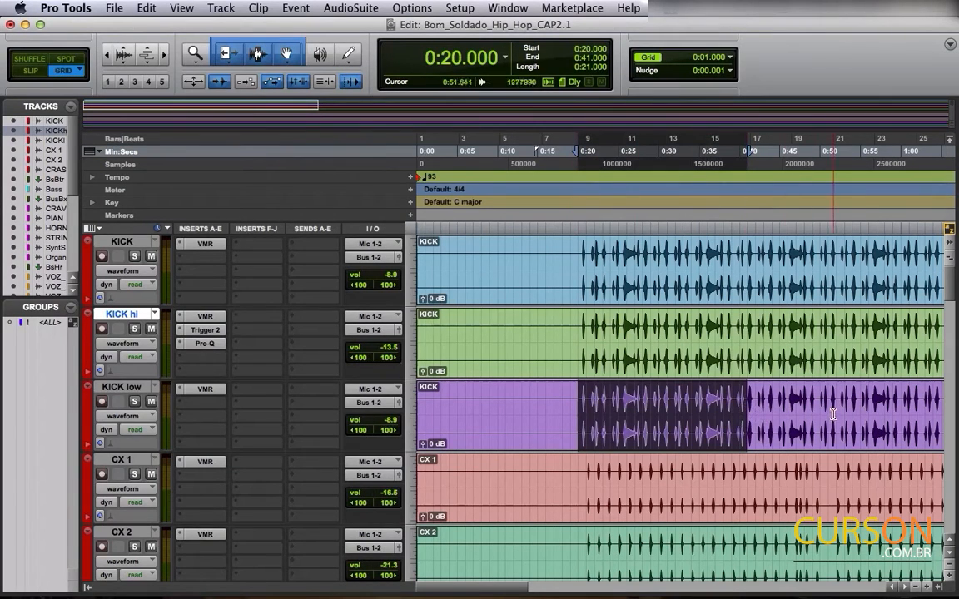
click(582, 408)
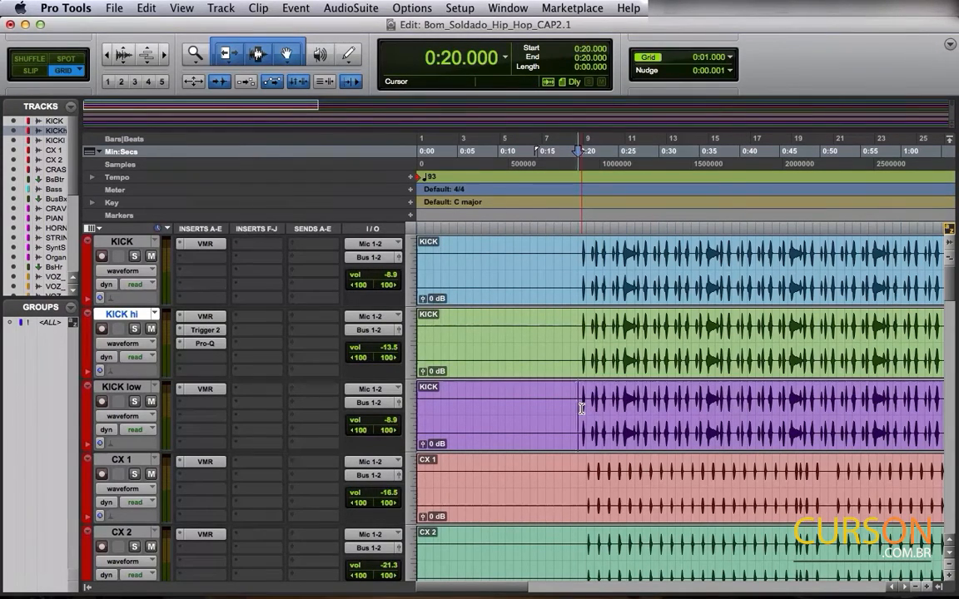
- Insert FabFilter Pro-Q after VMR on the KICK low track and reposition its window
click(200, 407)
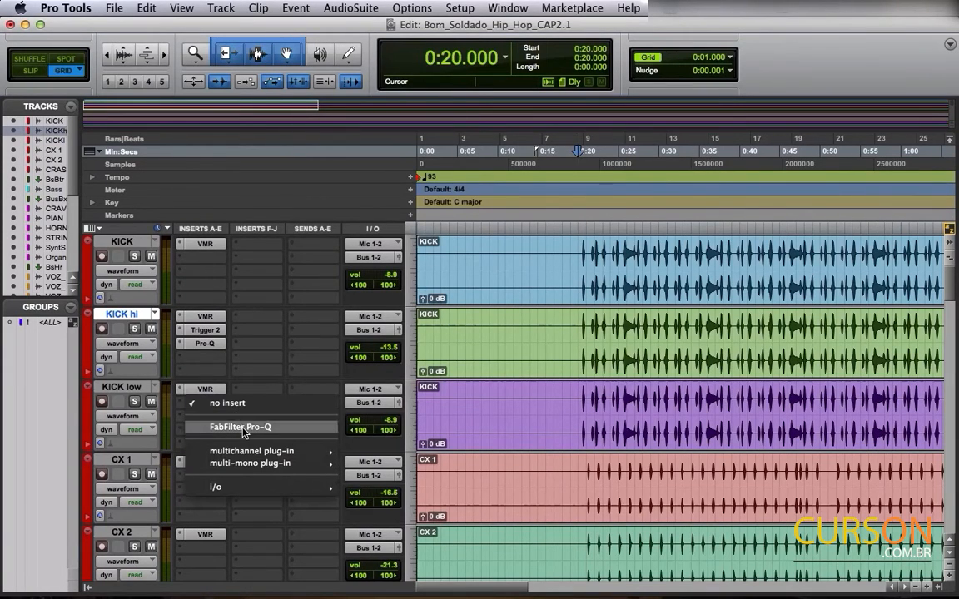
click(244, 431)
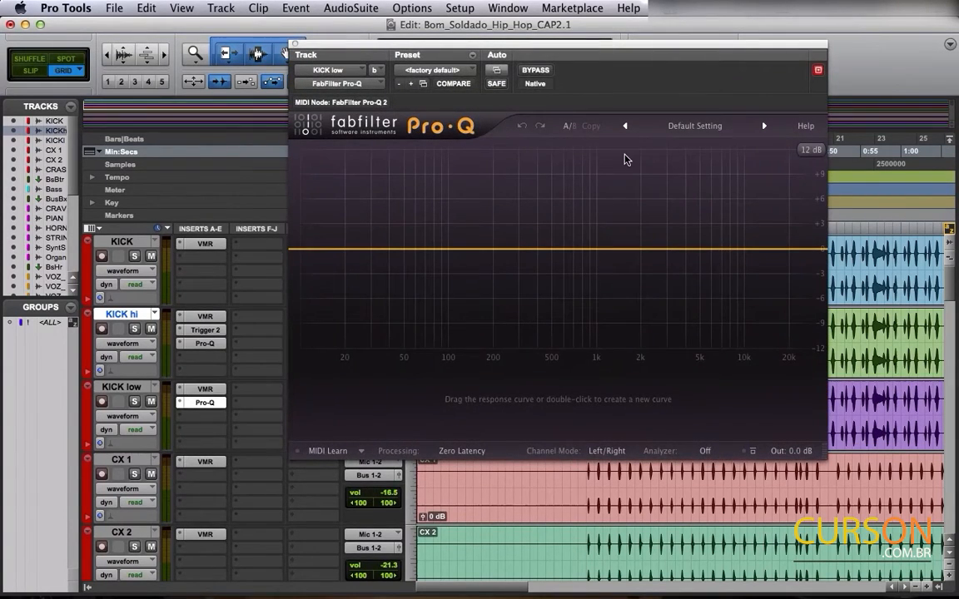
drag(589, 49, 515, 67)
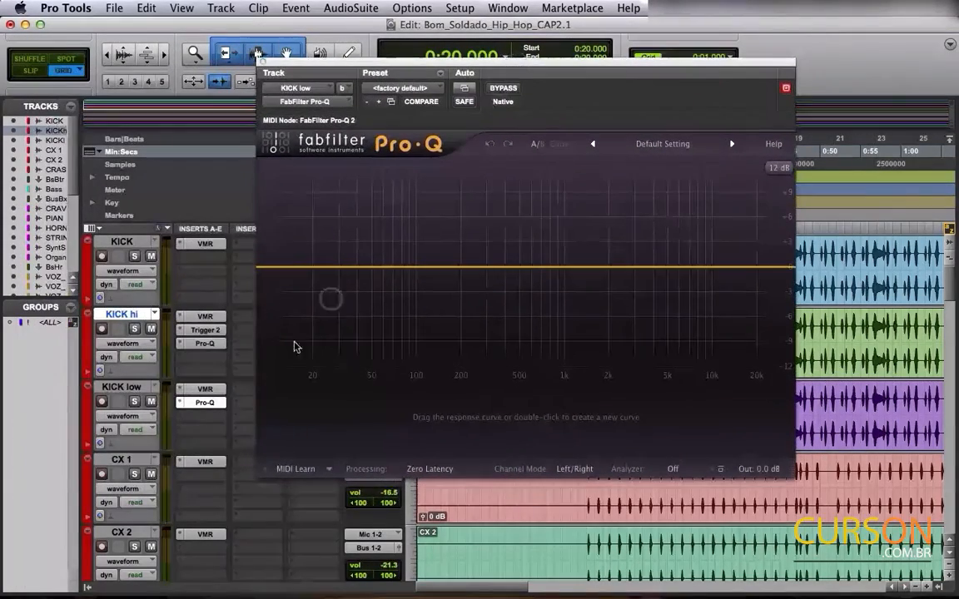
- Solo the KICK low track, move the Pro-Q window clear of the clips, and start playback from 0:20
click(133, 403)
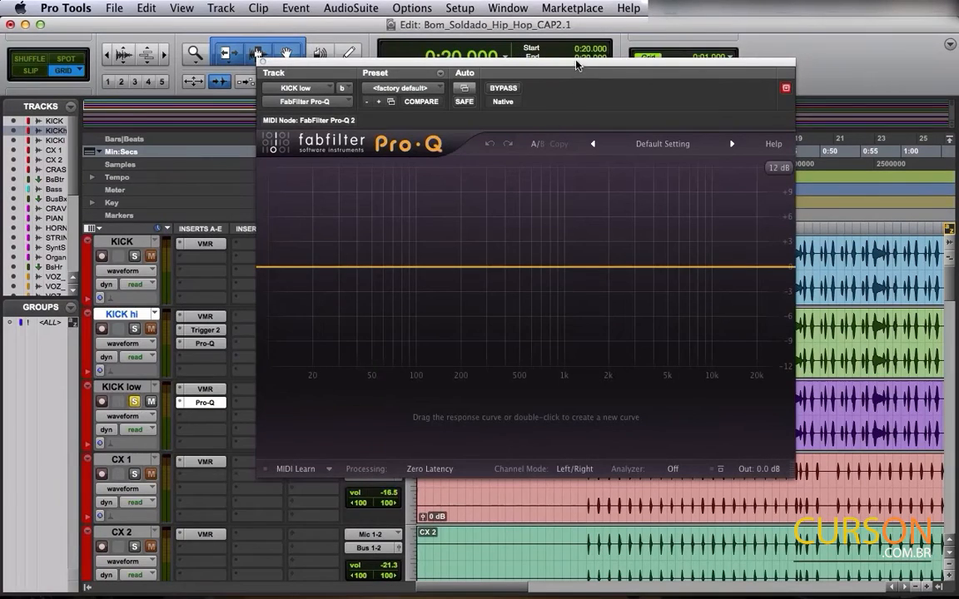
drag(577, 65, 337, 69)
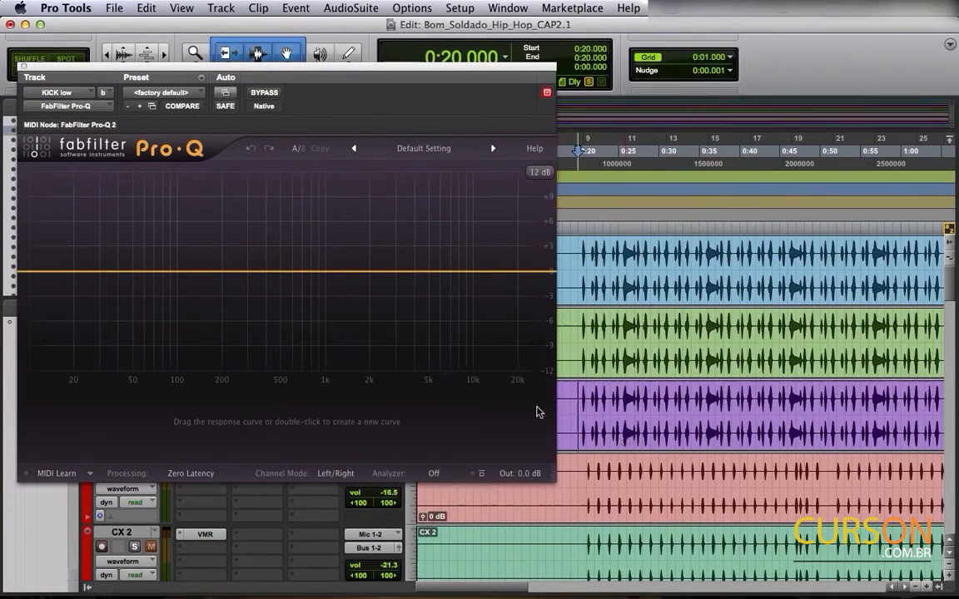
key(space)
- Add a High Cut band at about 200 Hz with Q about 0.97 in KICK low's Pro-Q, then close the plug-in window
double_click(390, 272)
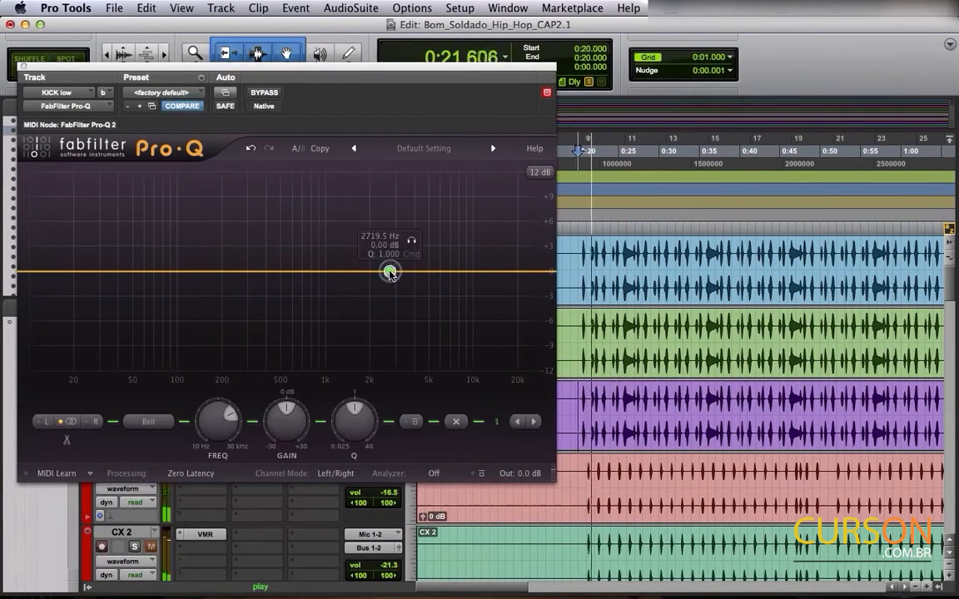
click(146, 422)
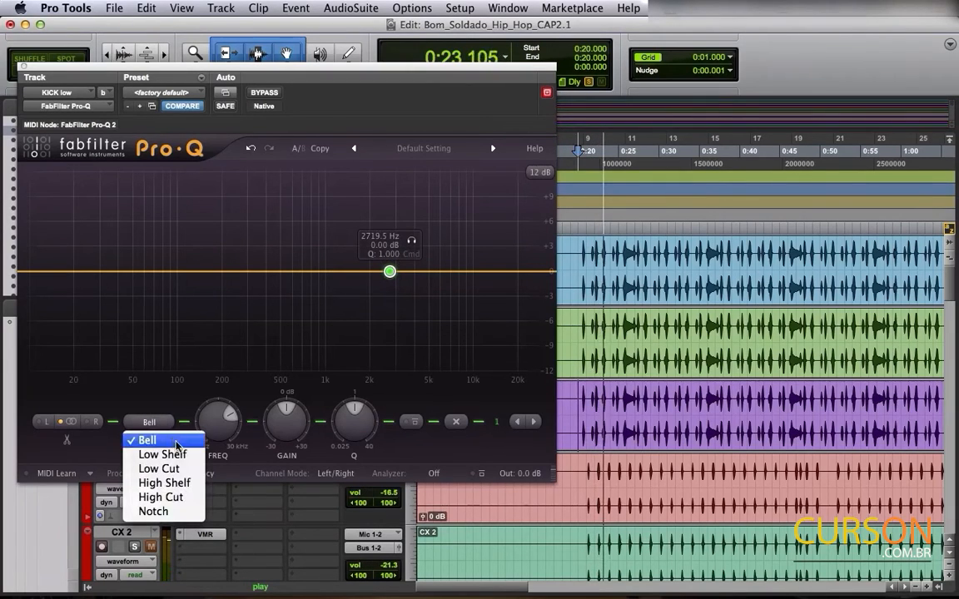
click(193, 505)
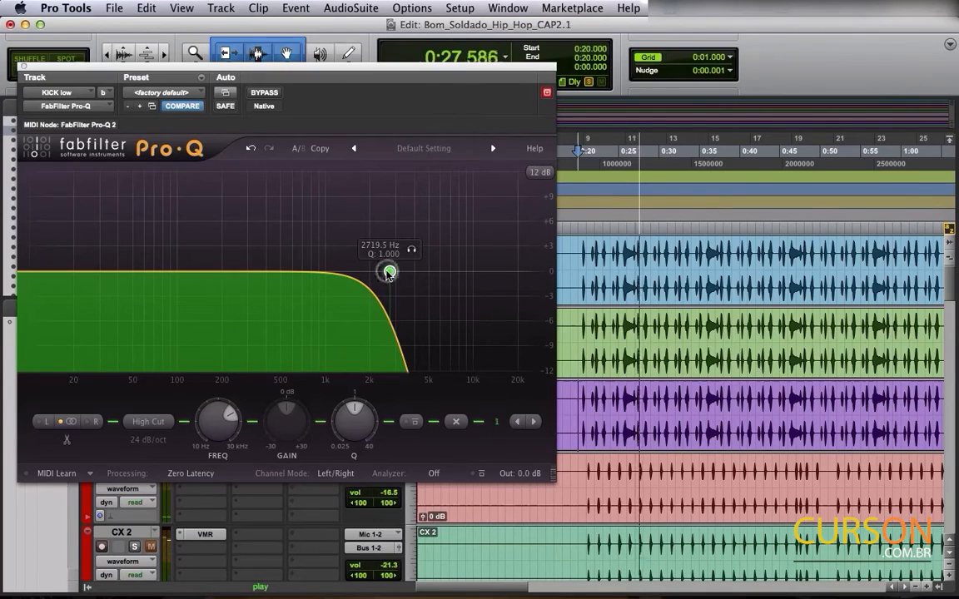
drag(389, 273, 224, 285)
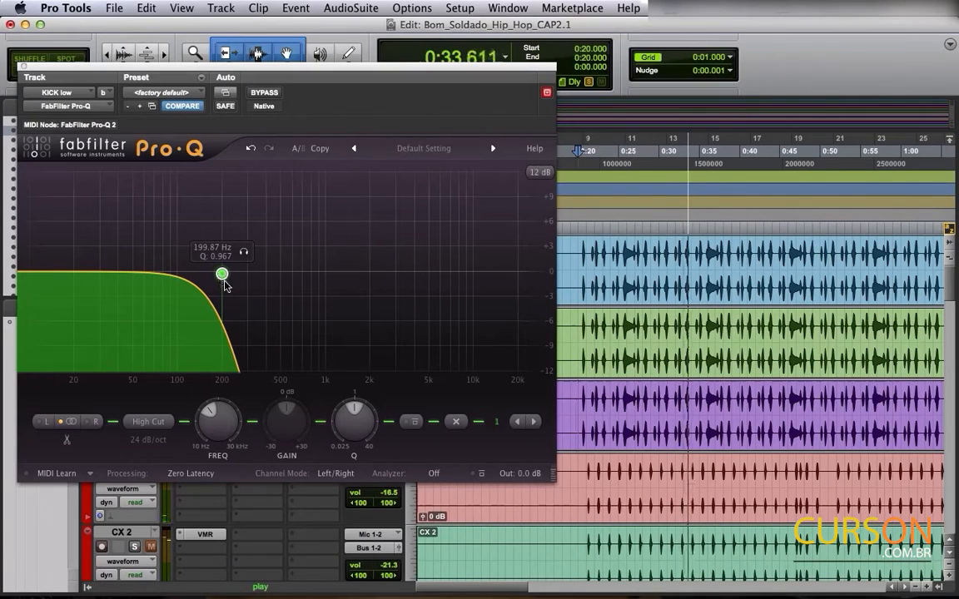
click(22, 65)
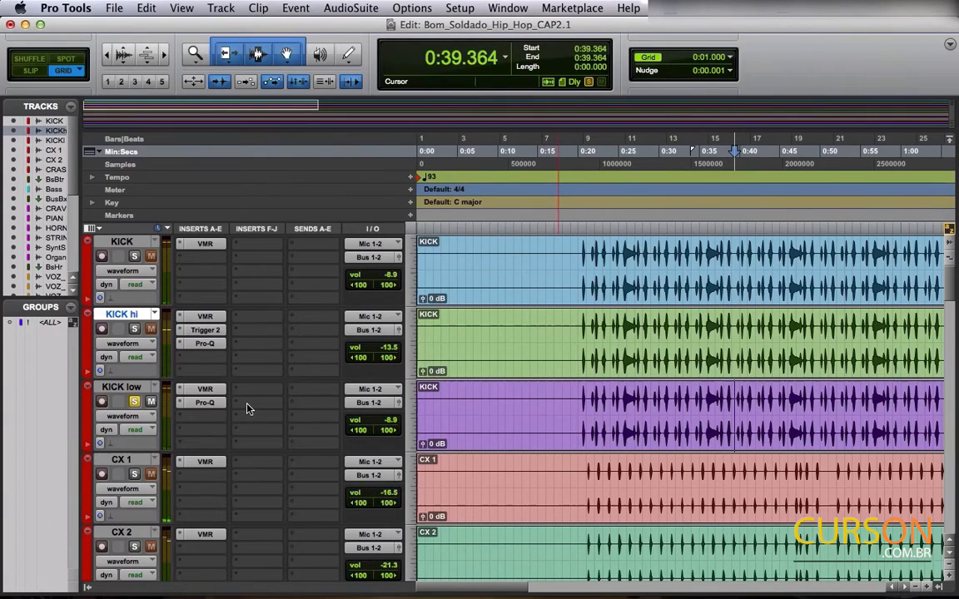
- Return the edit cursor to 0:20 on the KICK low track with no time range selected
click(580, 406)
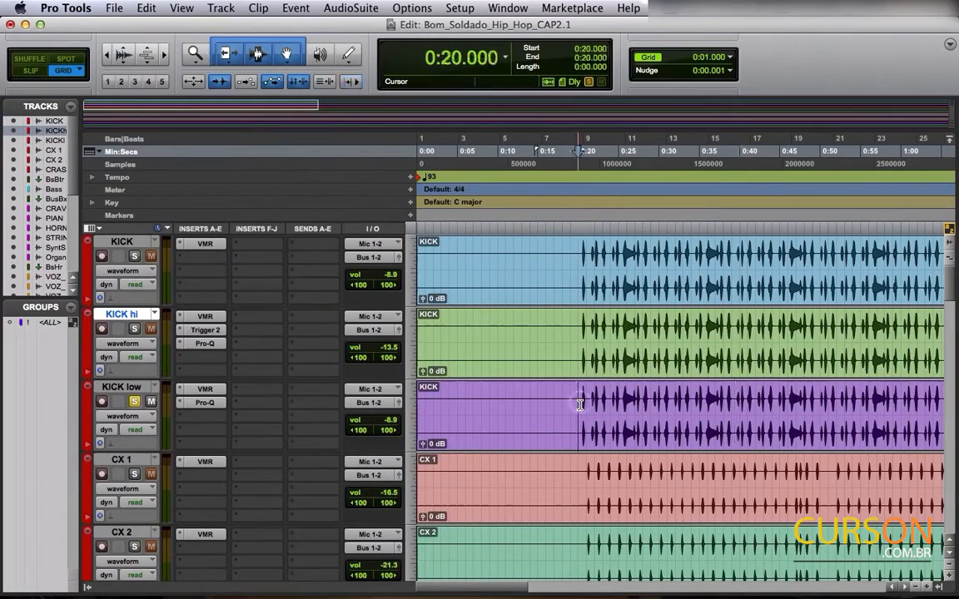
drag(580, 405, 715, 406)
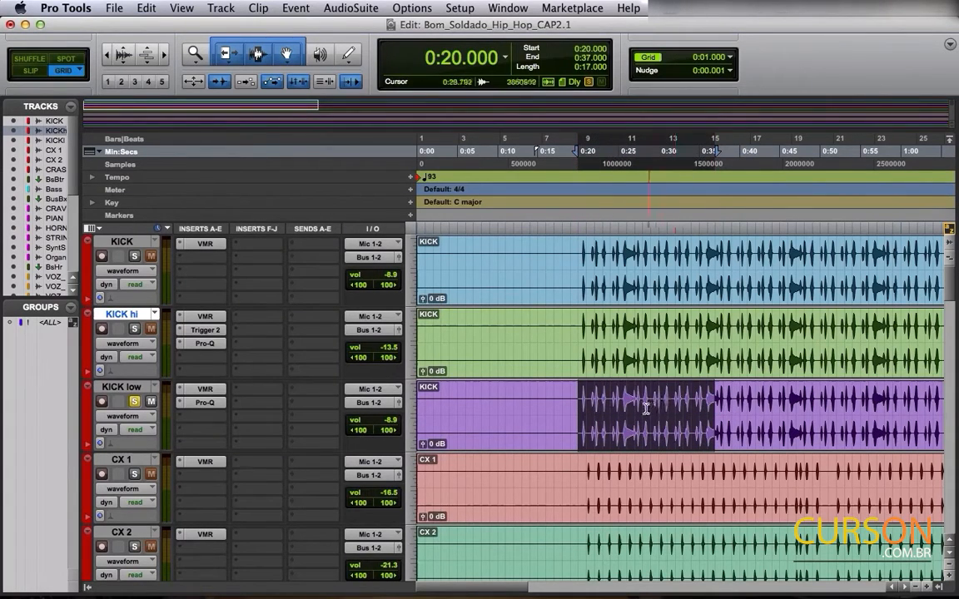
click(581, 406)
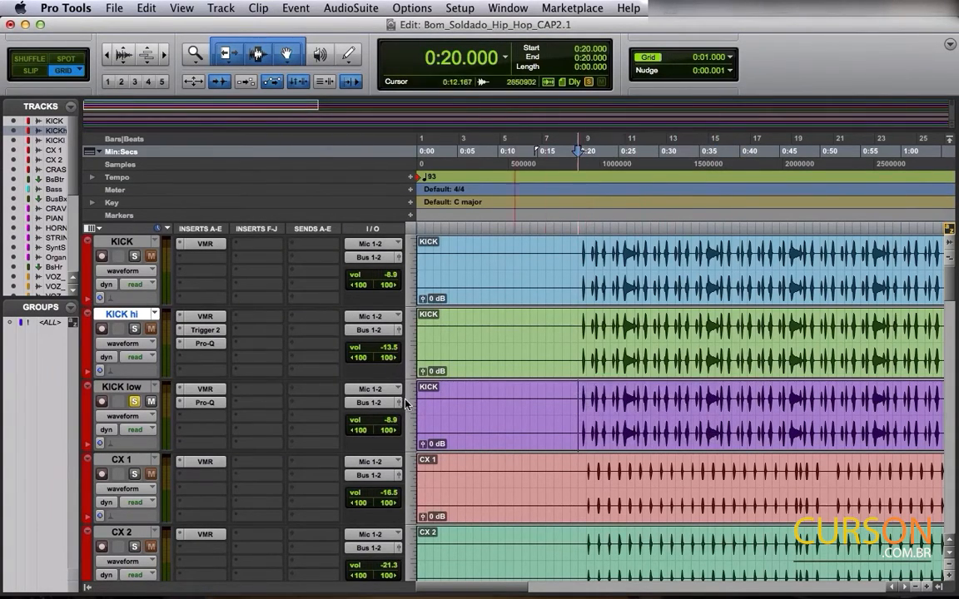
- Insert the stereo multichannel RBass plug-in after Pro-Q on the KICK low track
click(216, 417)
mouse_move(277, 464)
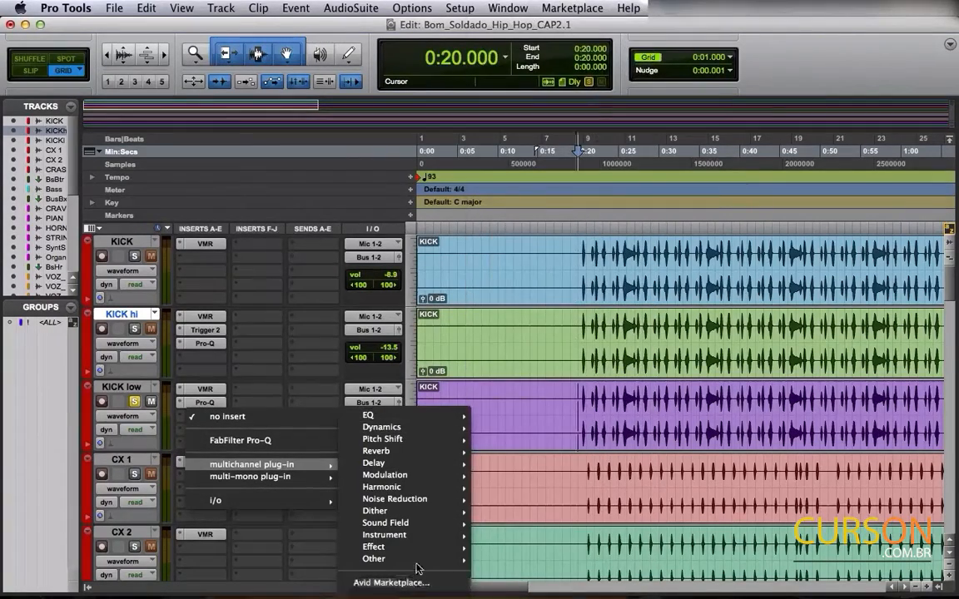
mouse_move(416, 560)
scroll(533, 532, down, 5)
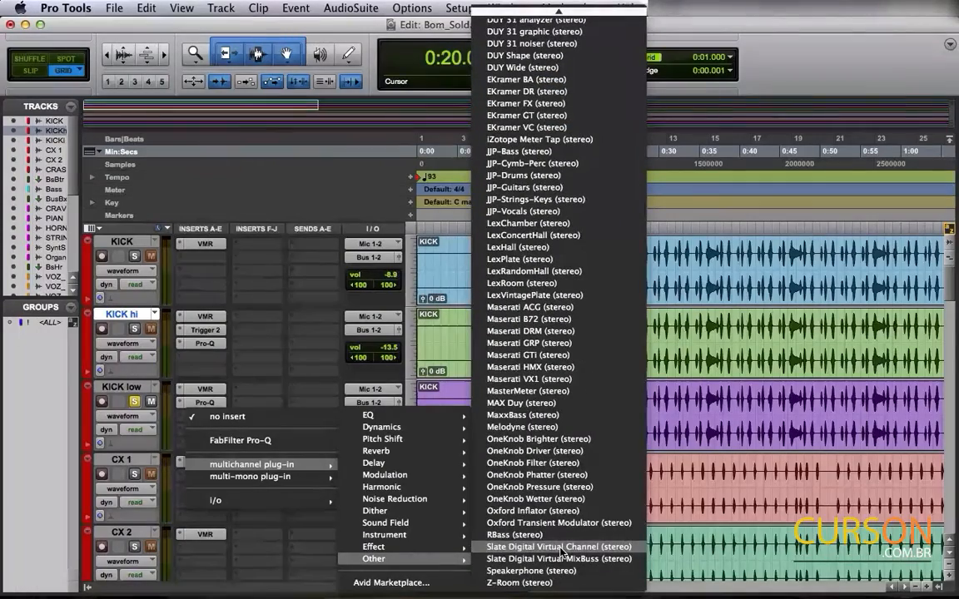
click(514, 535)
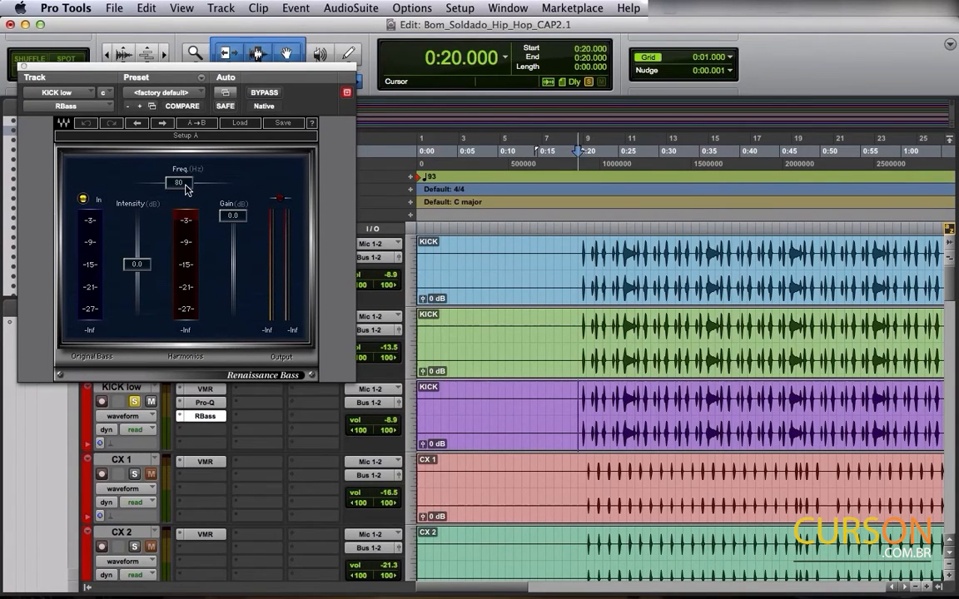
- Set the RBass frequency to 45 Hz and audition KICK low from 0:20 with the plug-in window moved aside
drag(186, 188, 162, 186)
key(space)
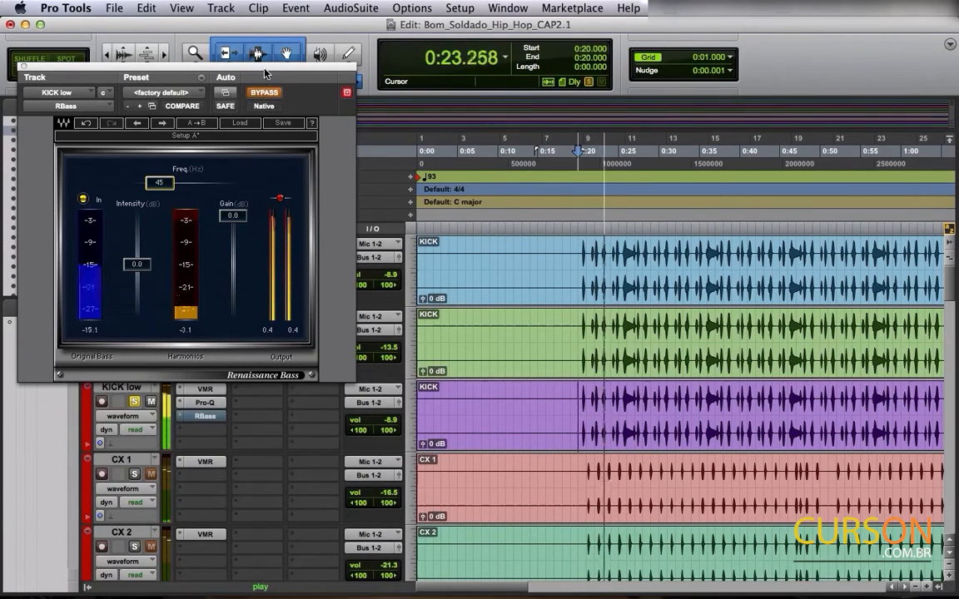
drag(269, 68, 448, 81)
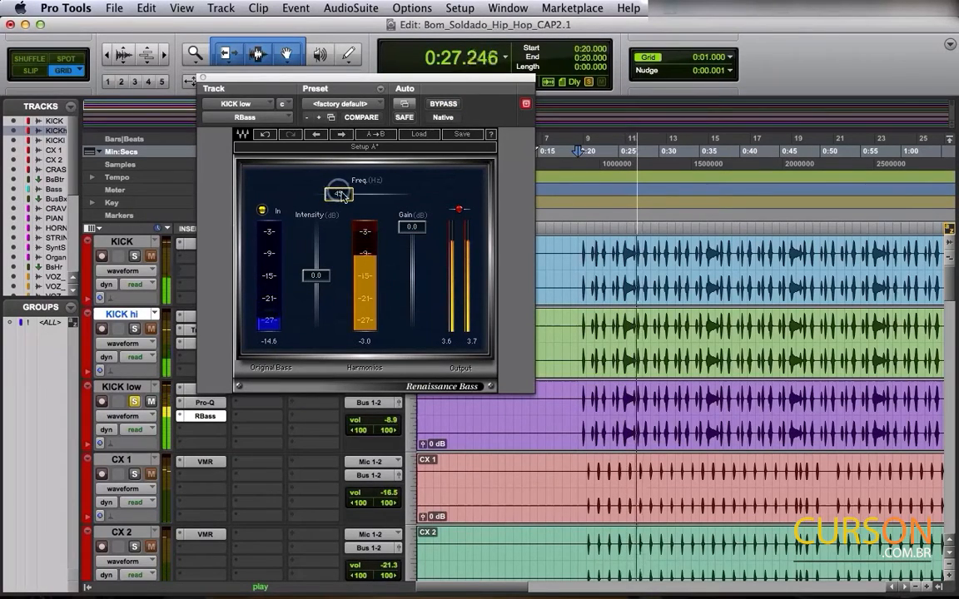
key(space)
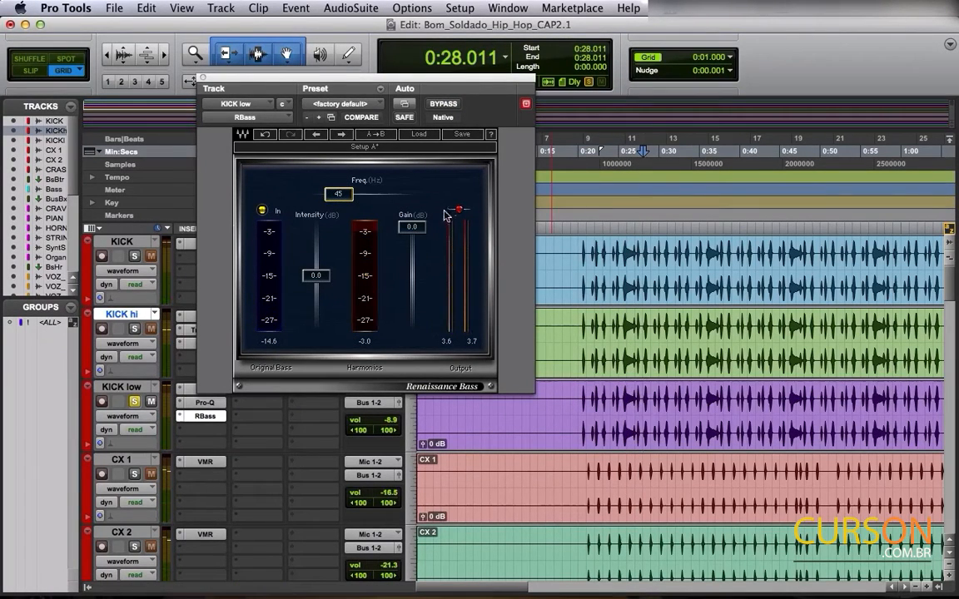
- Clear the RBass clip indicator and lower its gain to -3.7 dB during playback, leaving the frequency at 45 Hz, then stop
click(466, 211)
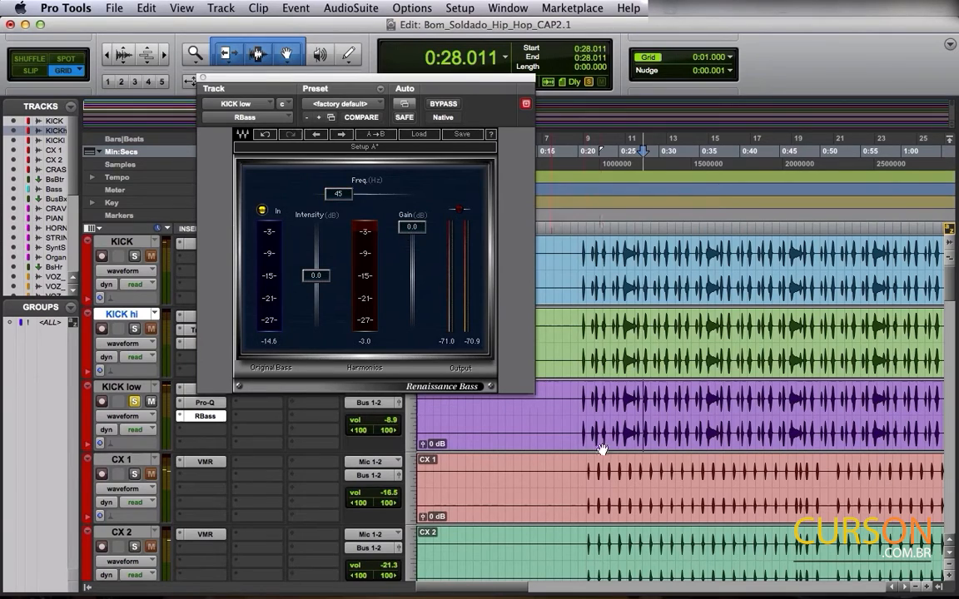
key(space)
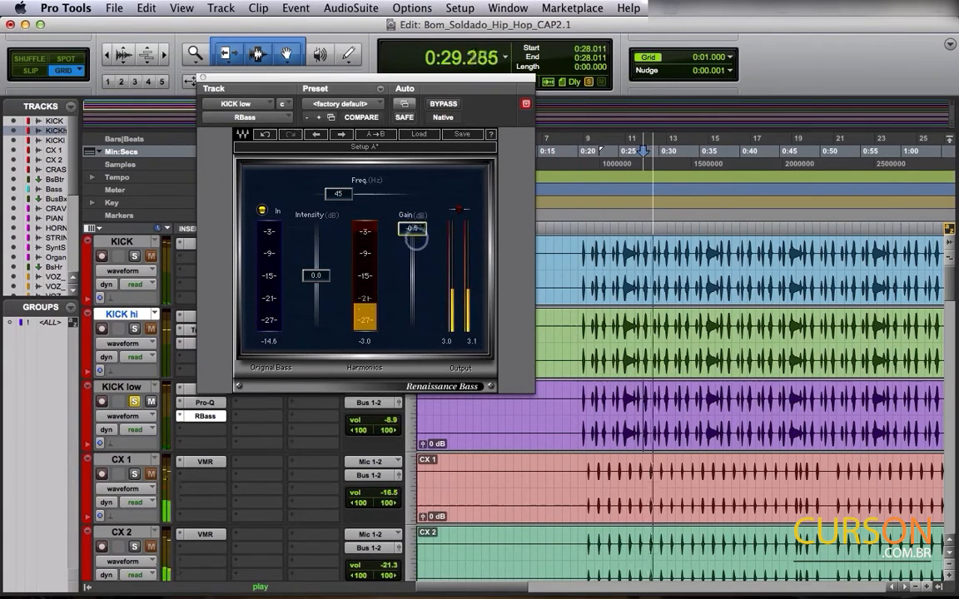
drag(412, 237, 424, 297)
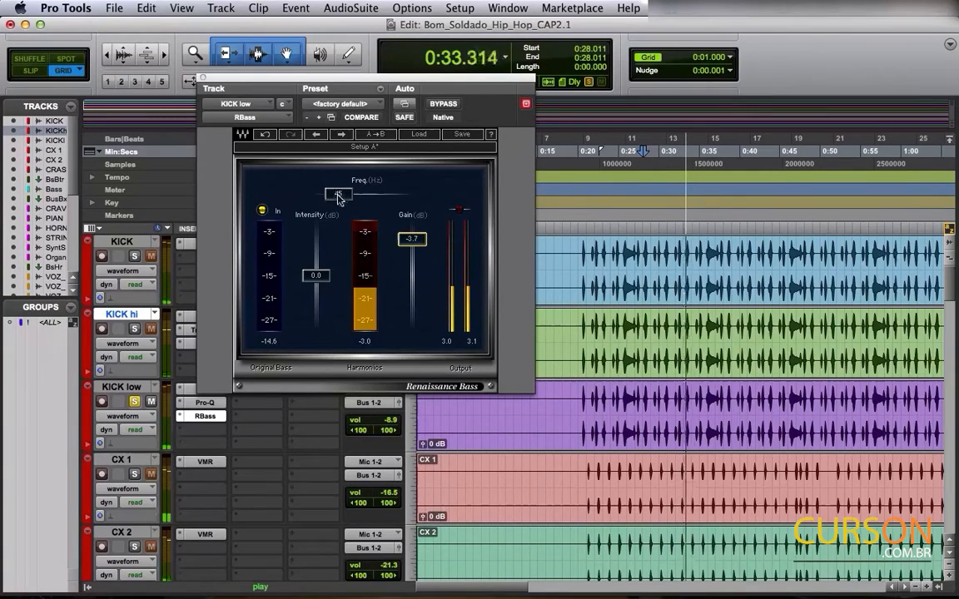
mouse_move(331, 197)
mouse_down()
mouse_move(291, 196)
mouse_move(341, 195)
mouse_move(316, 196)
mouse_up()
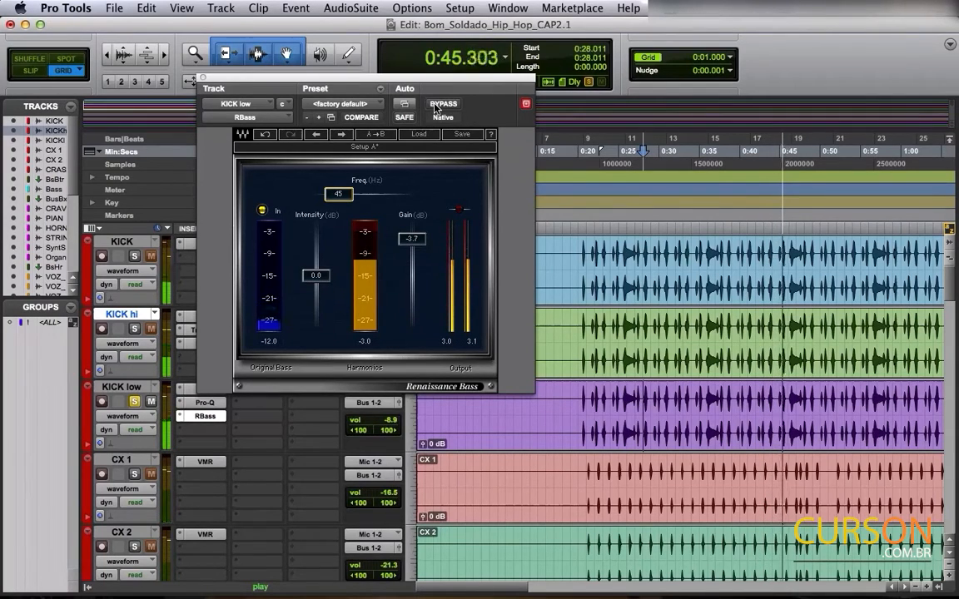
key(space)
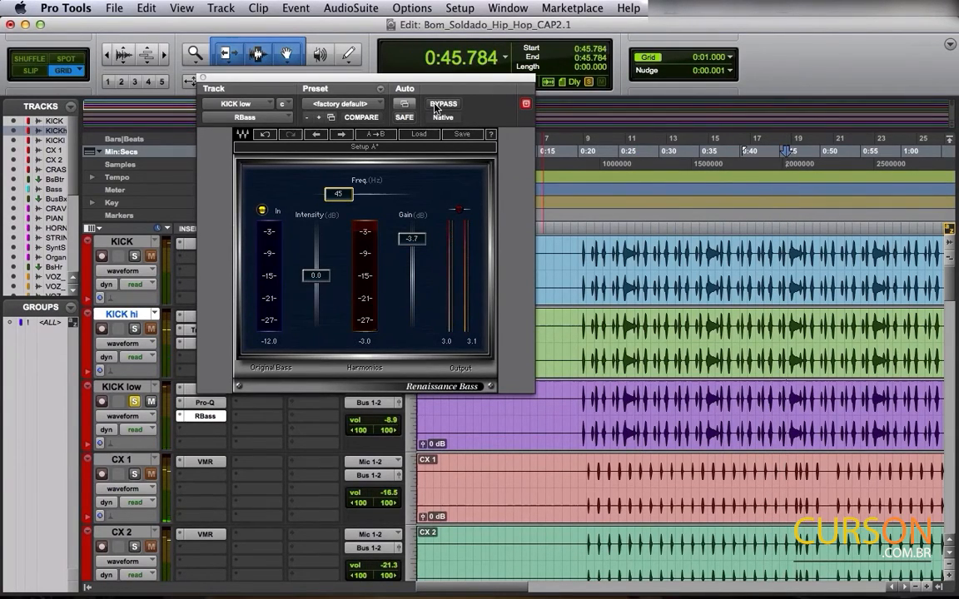
- Play KICK low from 0:21 and compare its sound with RBass bypassed and active
click(586, 410)
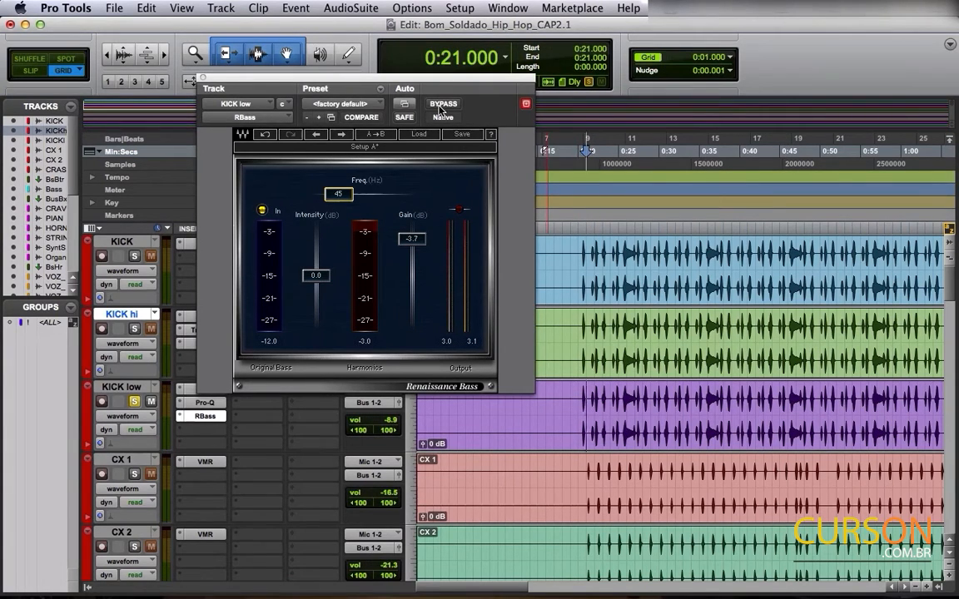
key(space)
click(443, 104)
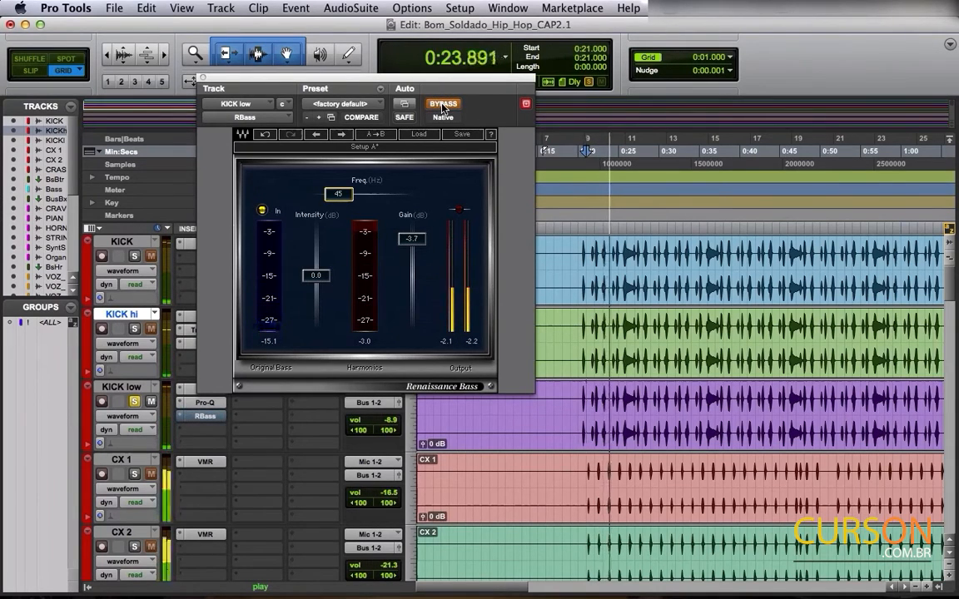
click(443, 104)
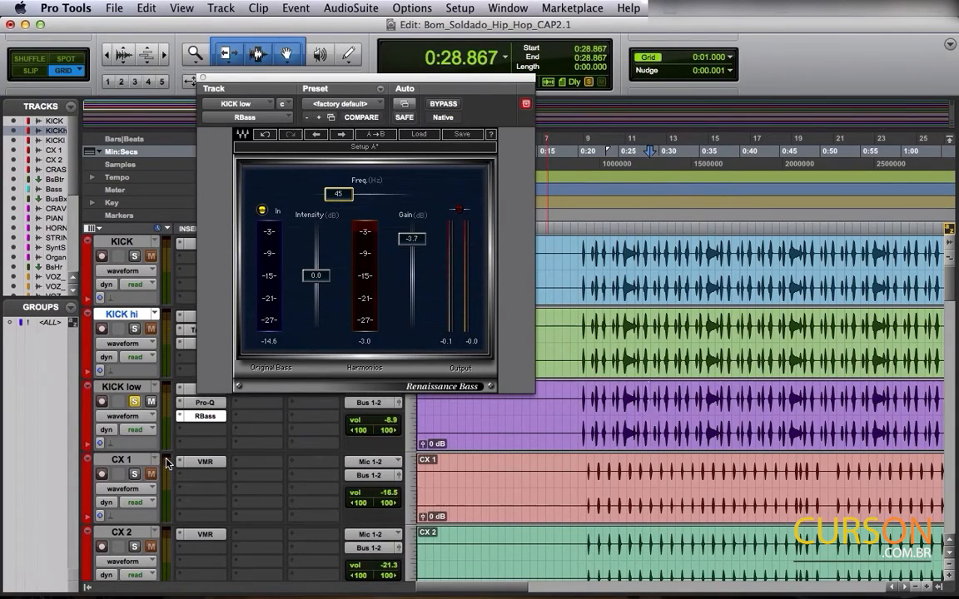
- Insert the stereo Transient Monster plug-in after RBass on KICK low, dismiss its evaluation notice and reposition its window
click(206, 432)
mouse_move(250, 478)
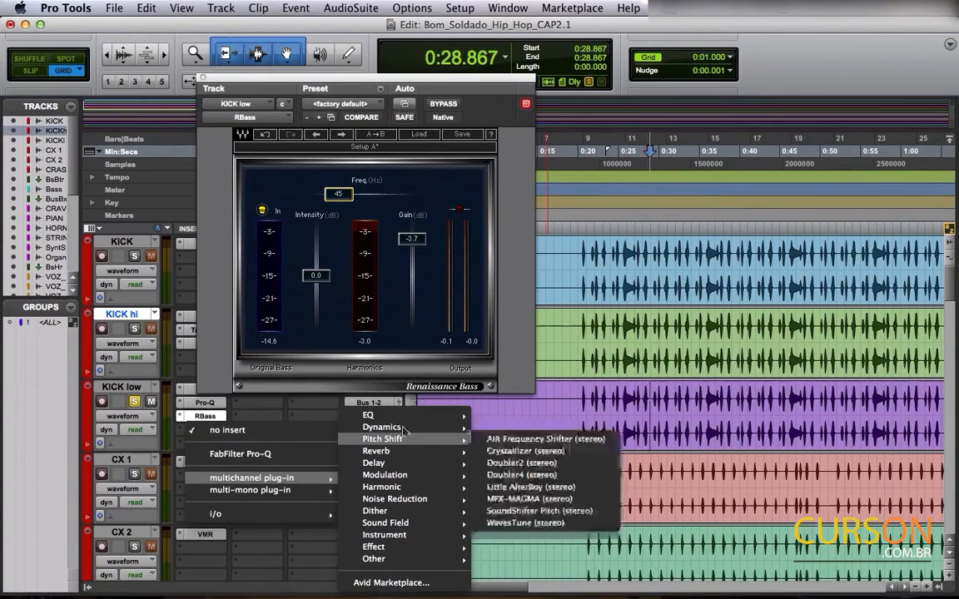
mouse_move(405, 429)
scroll(505, 429, down, 10)
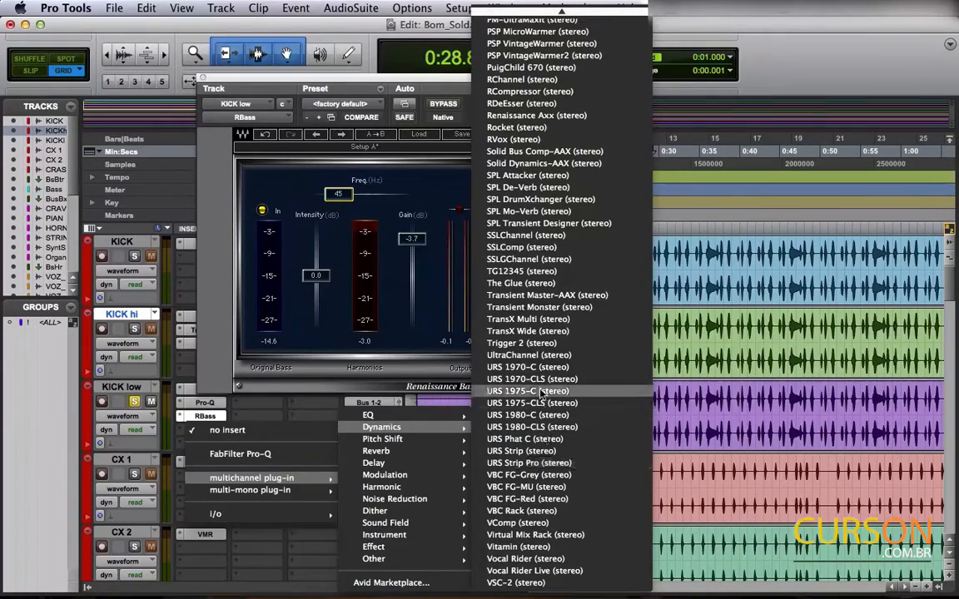
click(541, 307)
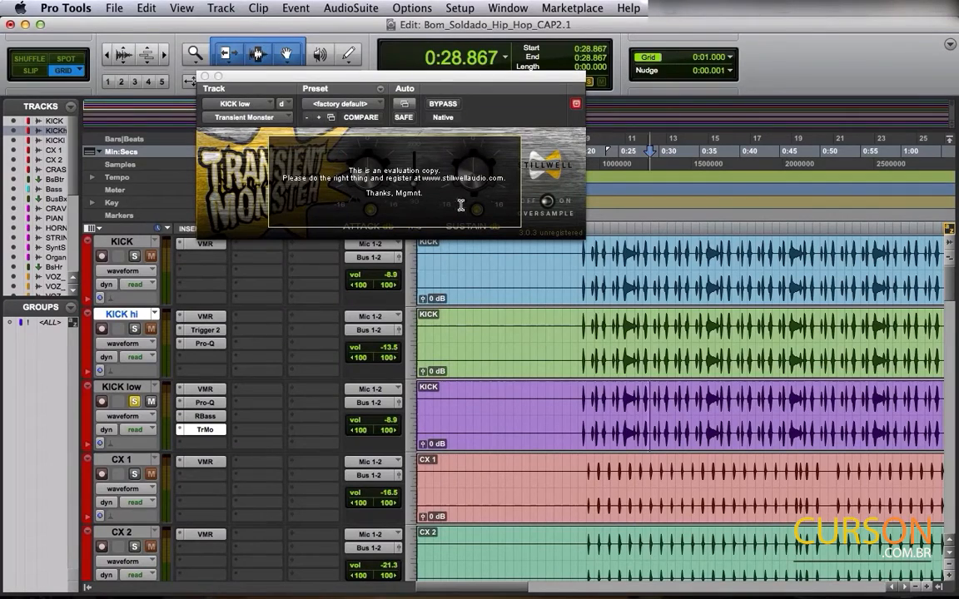
click(408, 185)
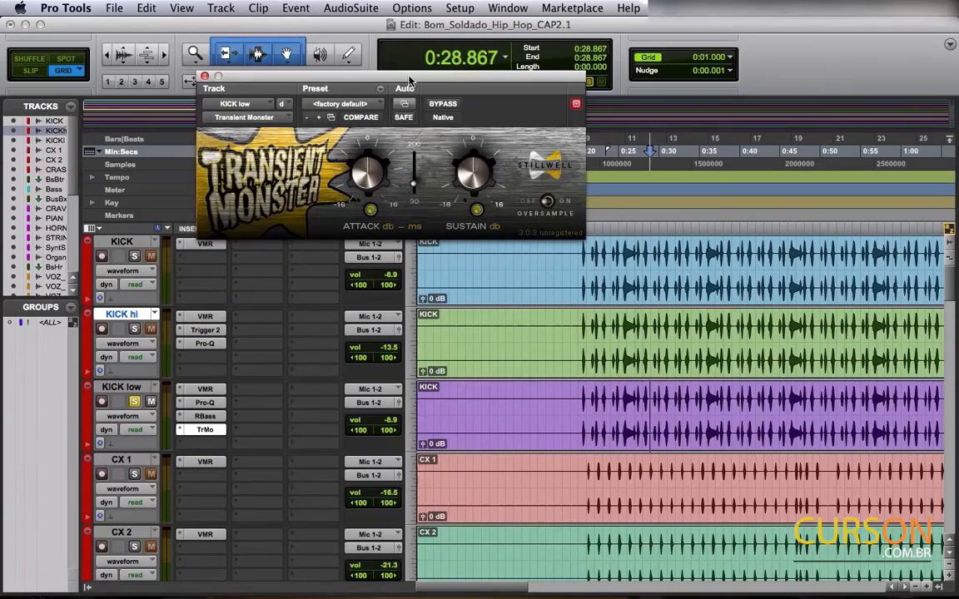
drag(409, 80, 448, 140)
- Play KICK low from 0:20 and raise the Transient Monster attack above 0 dB while listening
click(582, 404)
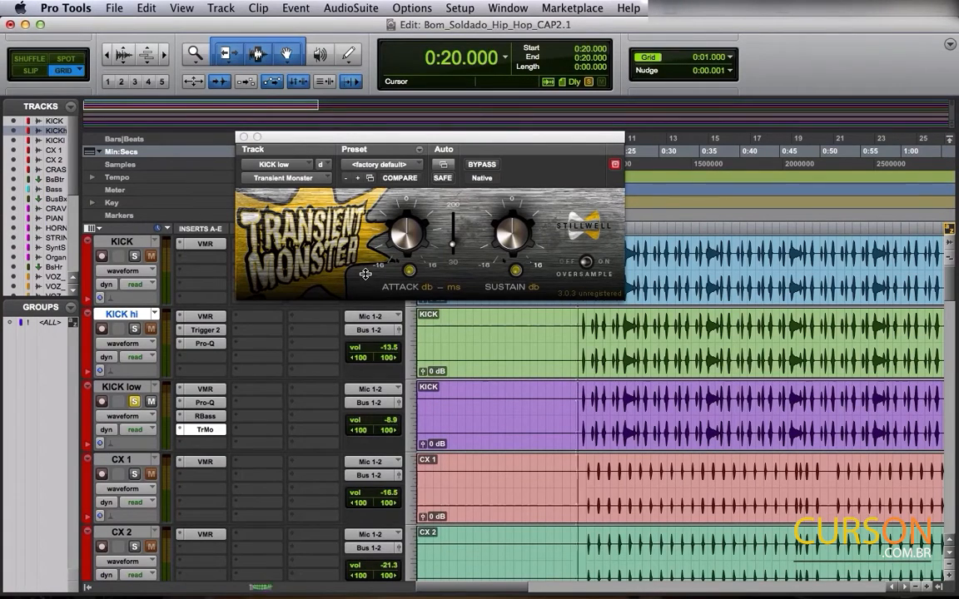
key(space)
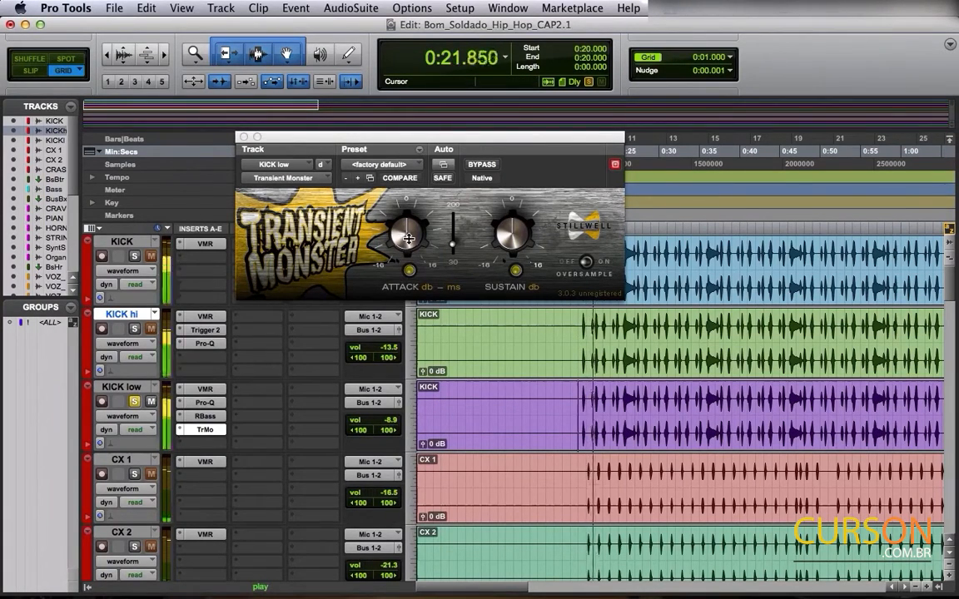
drag(408, 239, 398, 195)
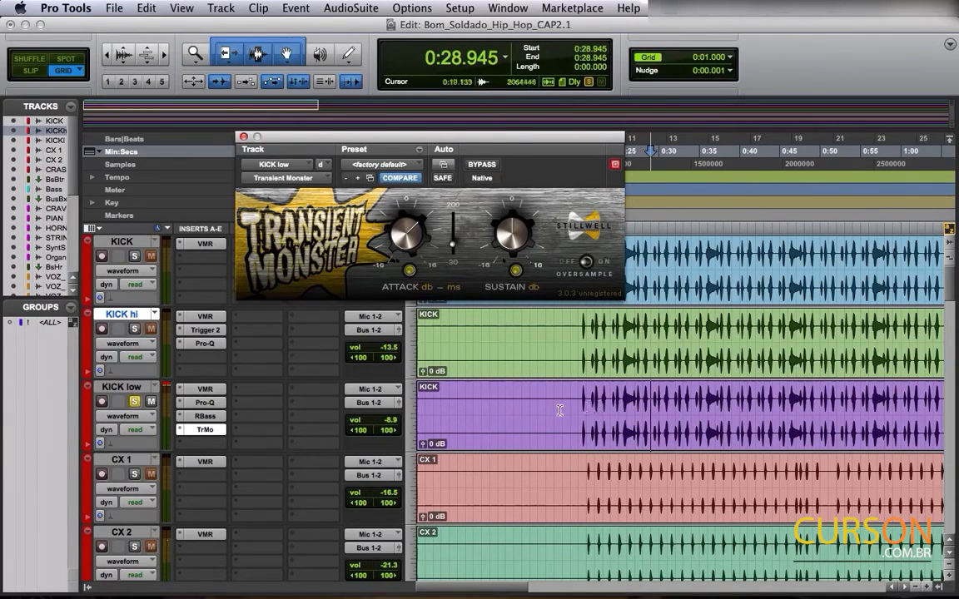
click(120, 408)
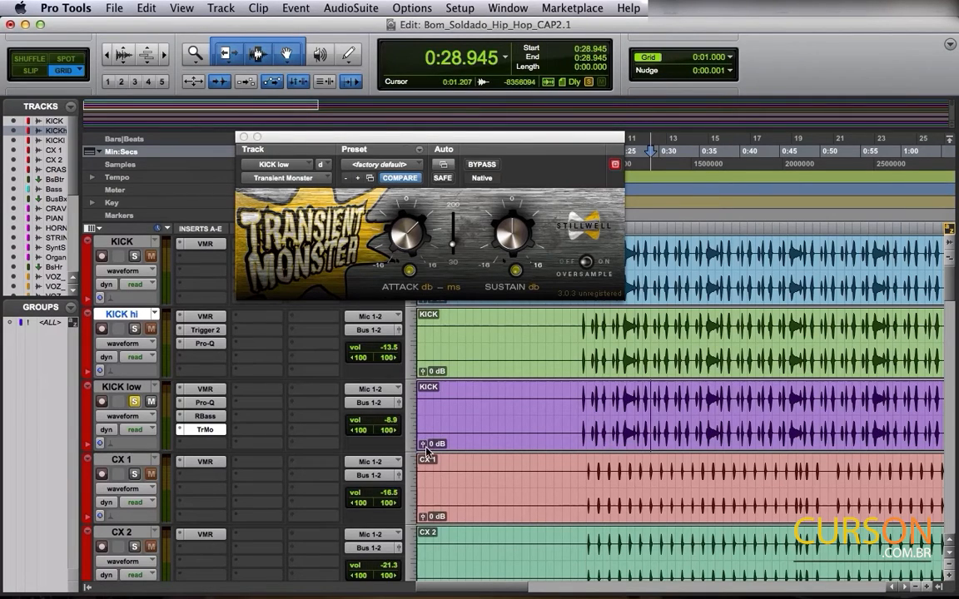
- Select the entire KICK clip on the KICK low track
drag(593, 403, 693, 405)
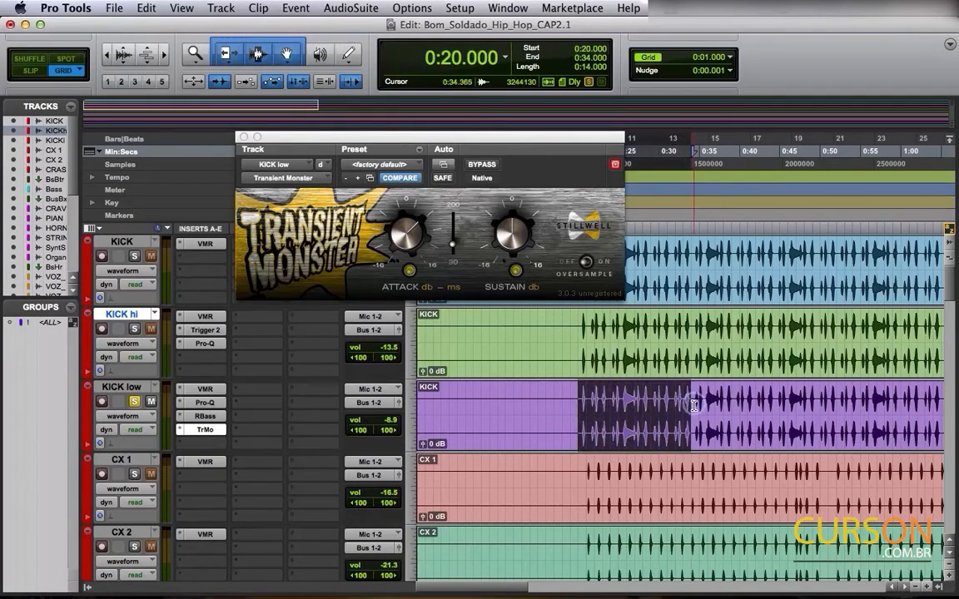
click(579, 404)
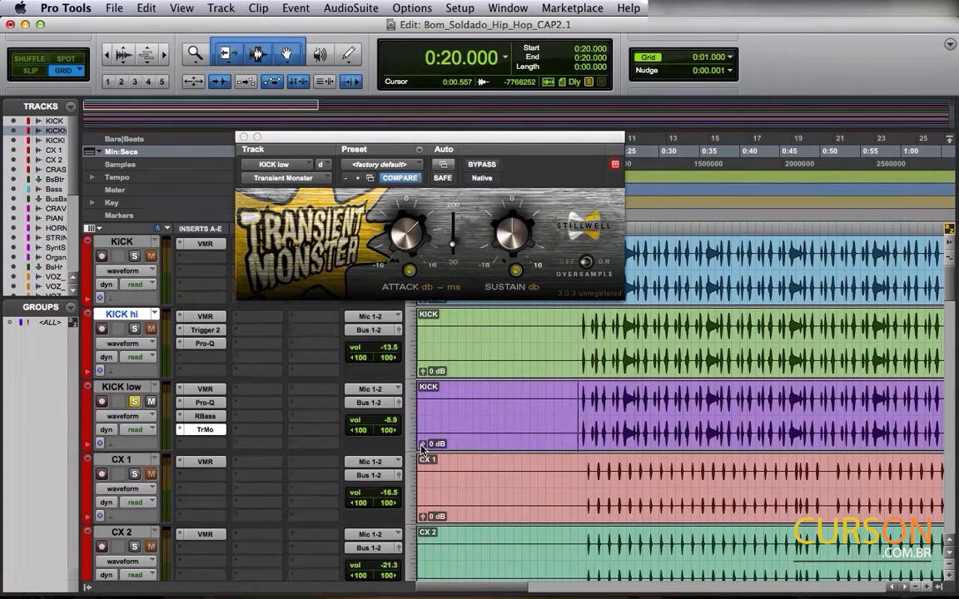
click(644, 445)
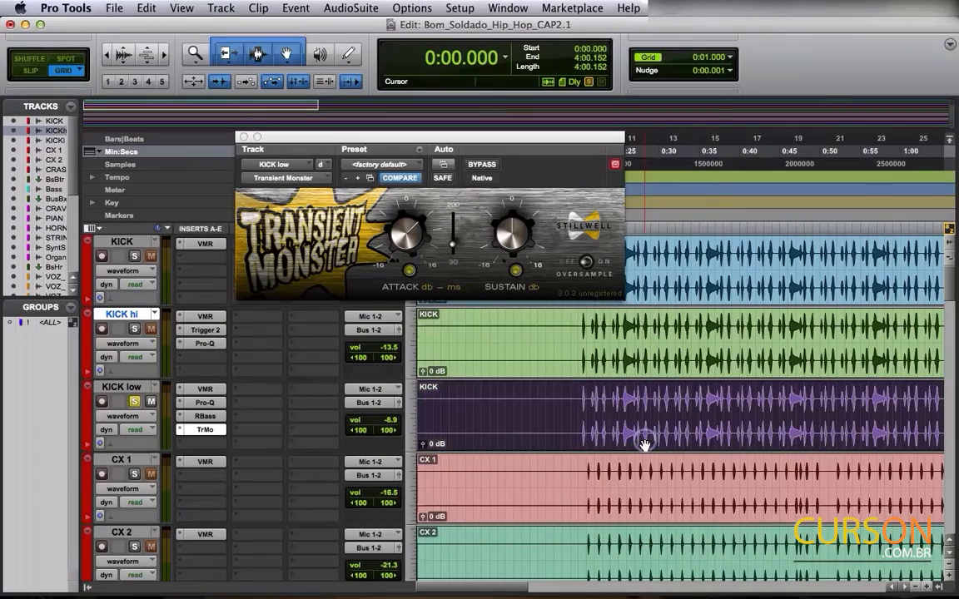
click(327, 8)
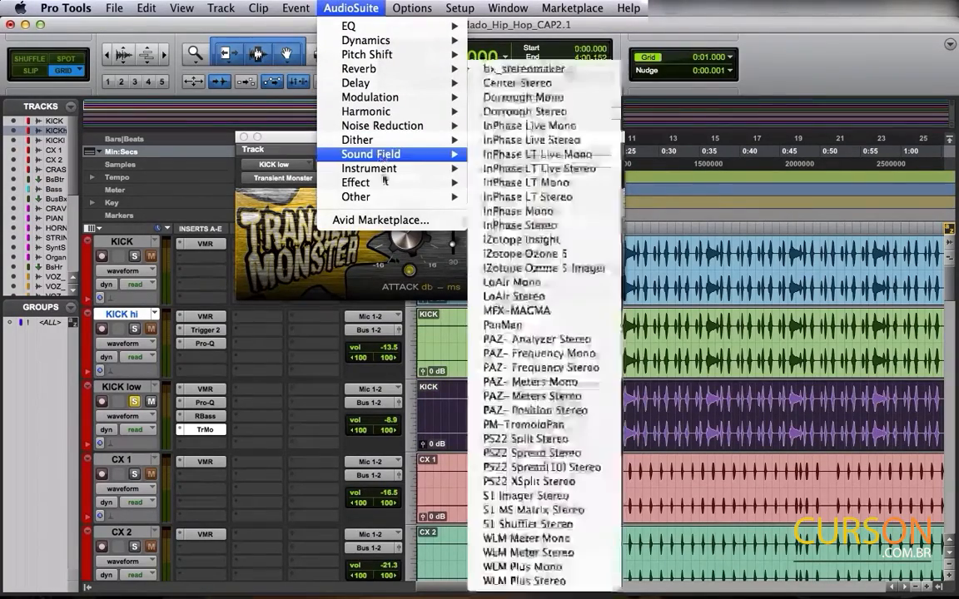
mouse_move(356, 197)
scroll(527, 241, down, 10)
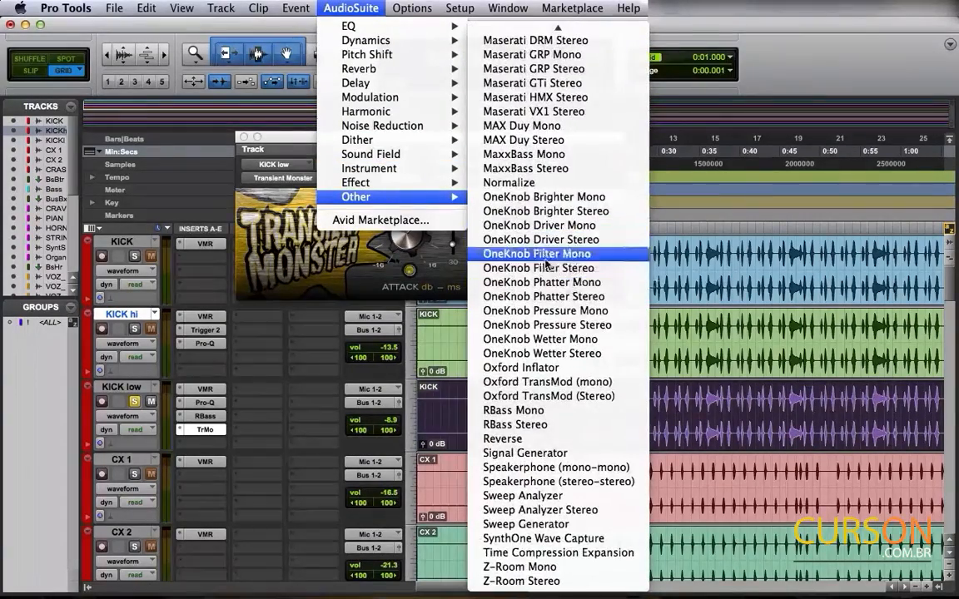
scroll(537, 300, up, 6)
scroll(518, 136, up, 4)
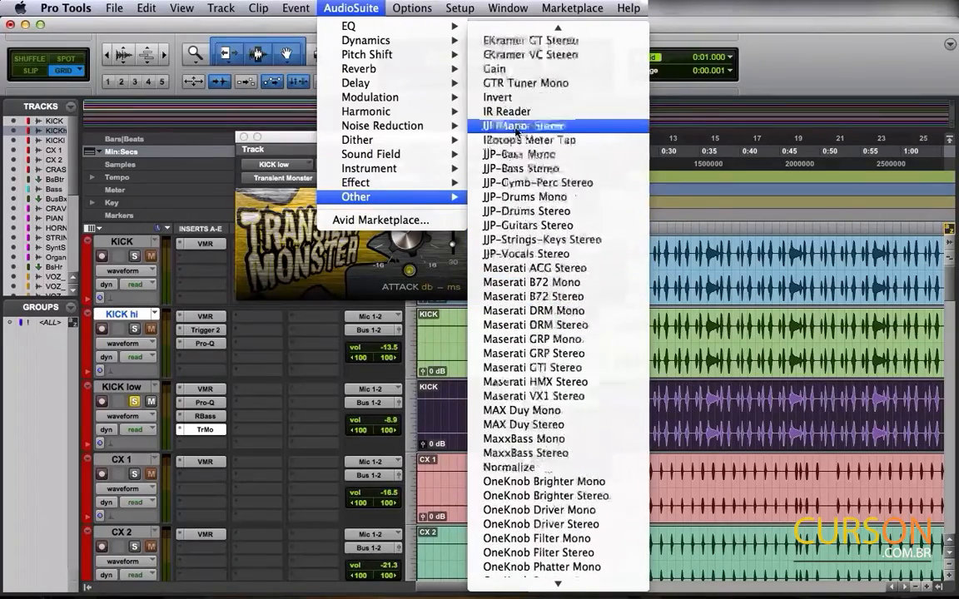
click(521, 113)
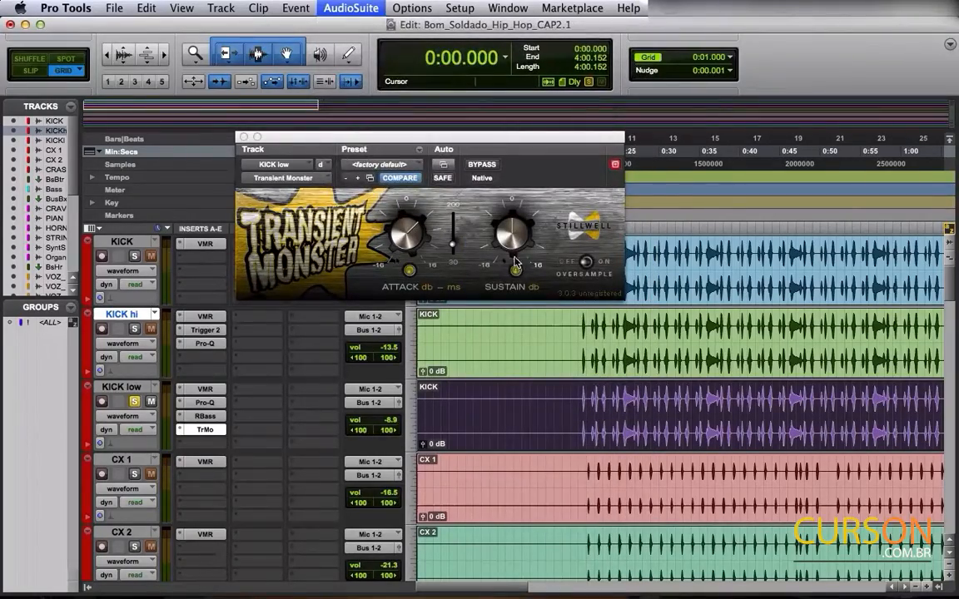
mouse_move(220, 116)
mouse_down()
mouse_move(200, 119)
mouse_move(209, 122)
mouse_up()
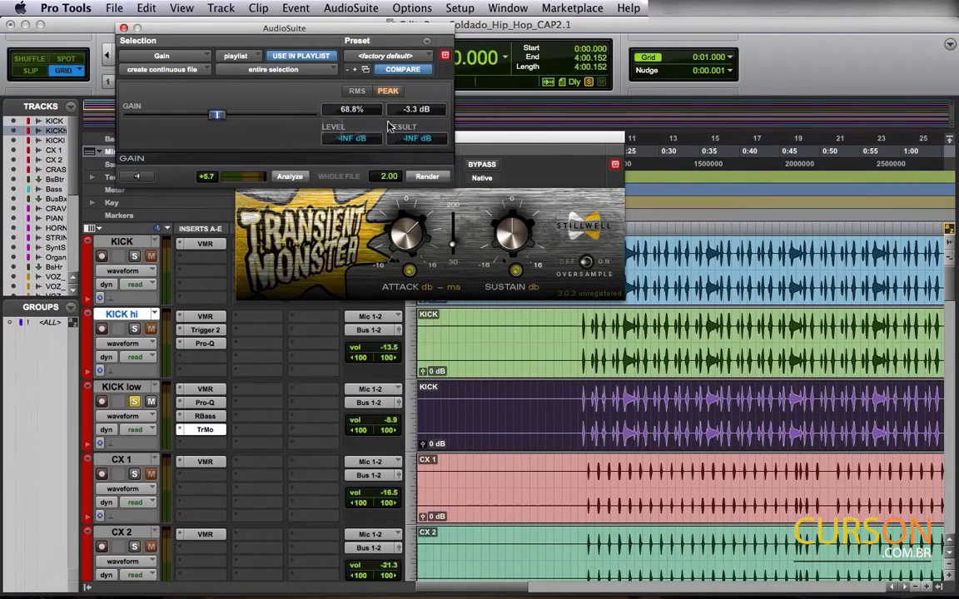
click(123, 29)
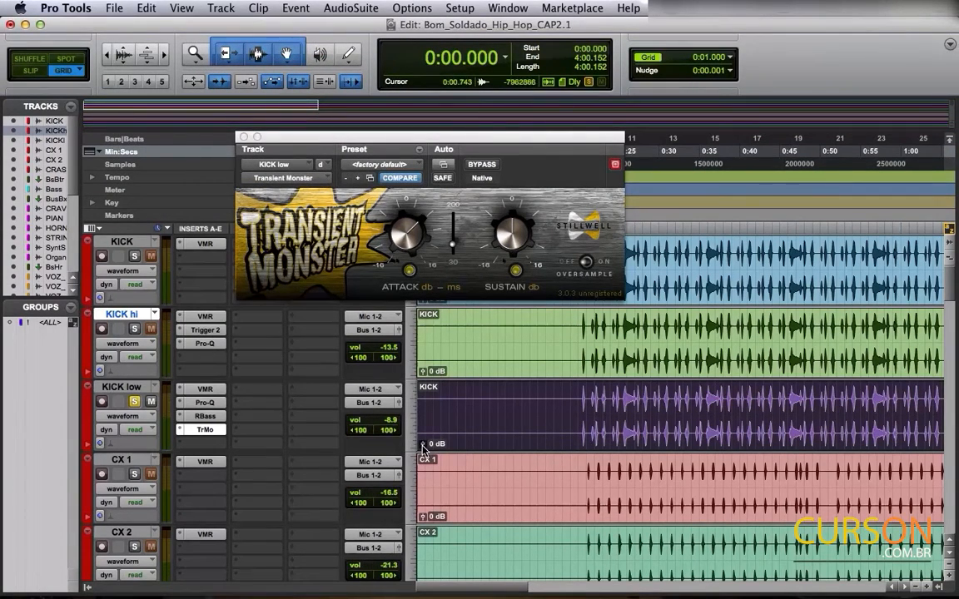
- Lower the clip gain of the KICK low track's clip to -5.7 dB
click(424, 444)
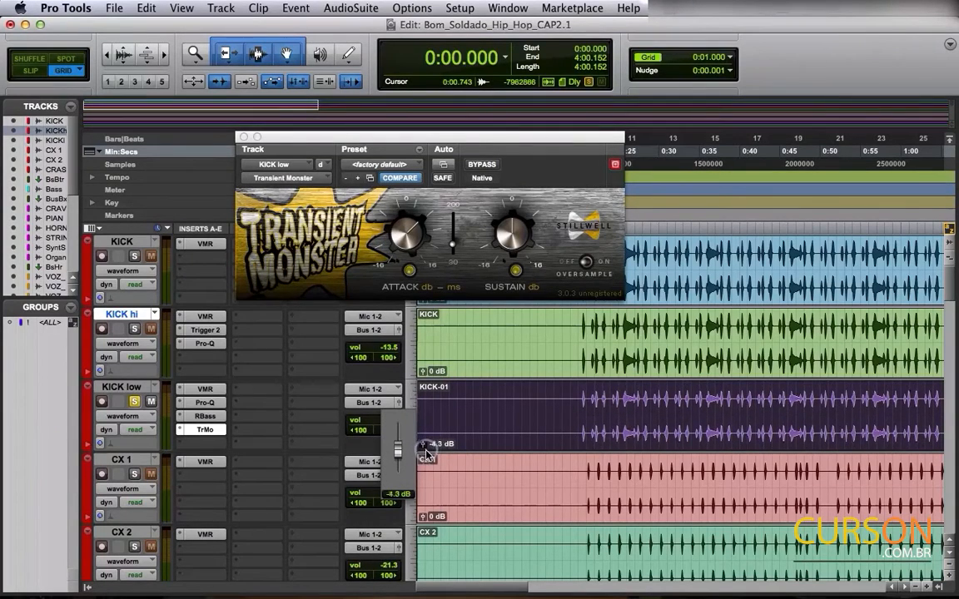
drag(427, 457, 495, 456)
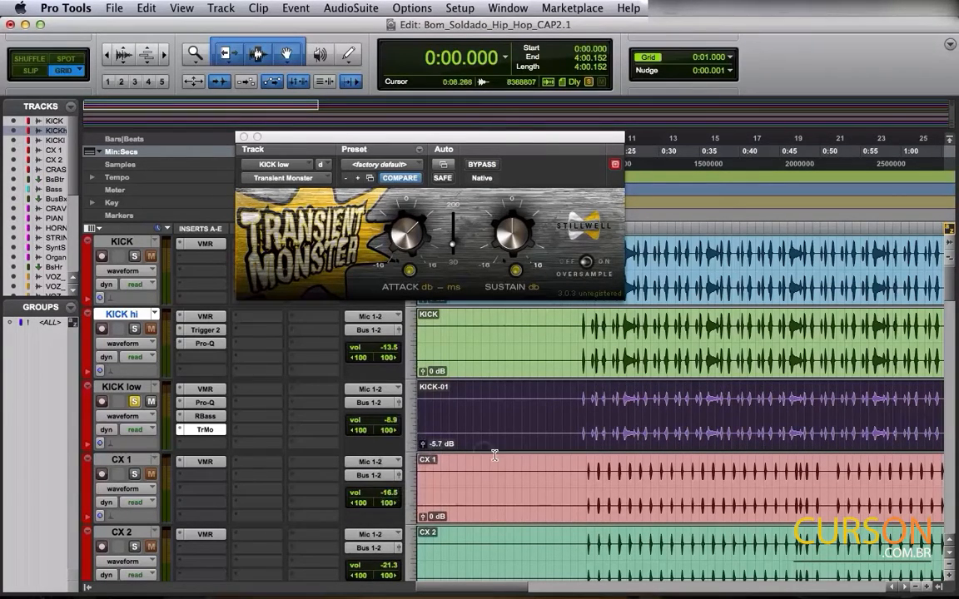
- Play KICK low from 0:20 and fine-tune the Transient Monster attack and sustain, moving its window clear of the track
click(574, 401)
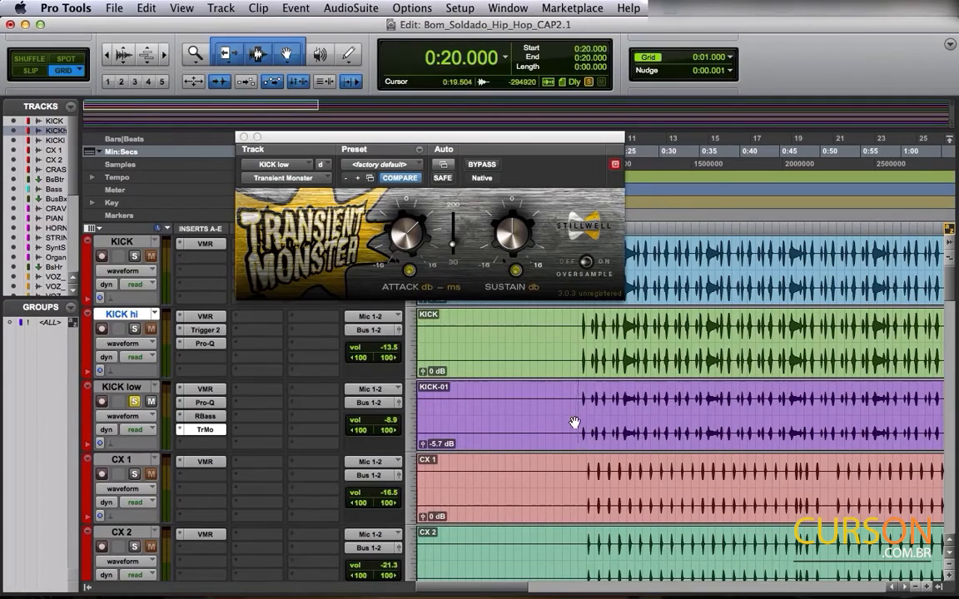
drag(452, 130, 310, 126)
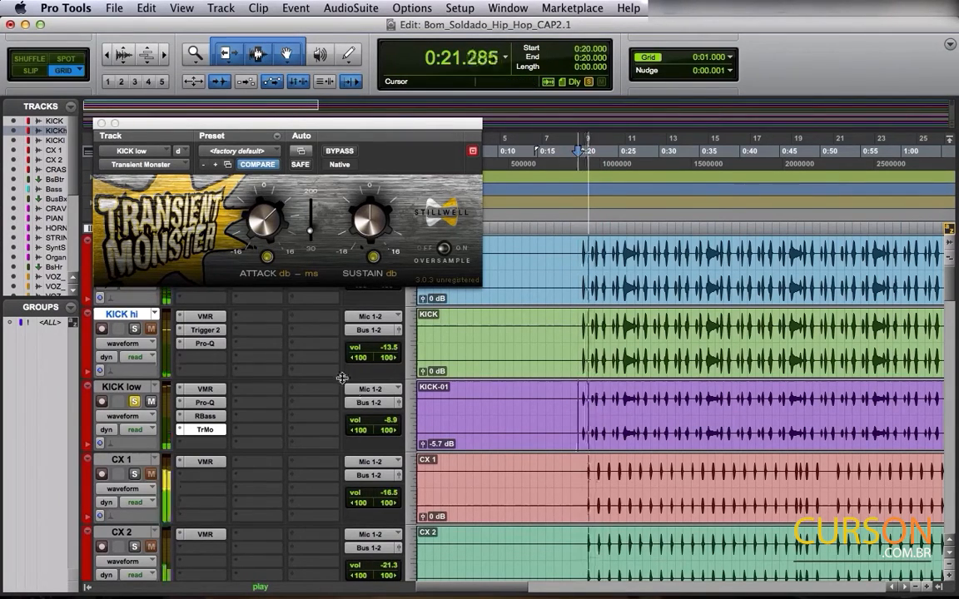
click(257, 237)
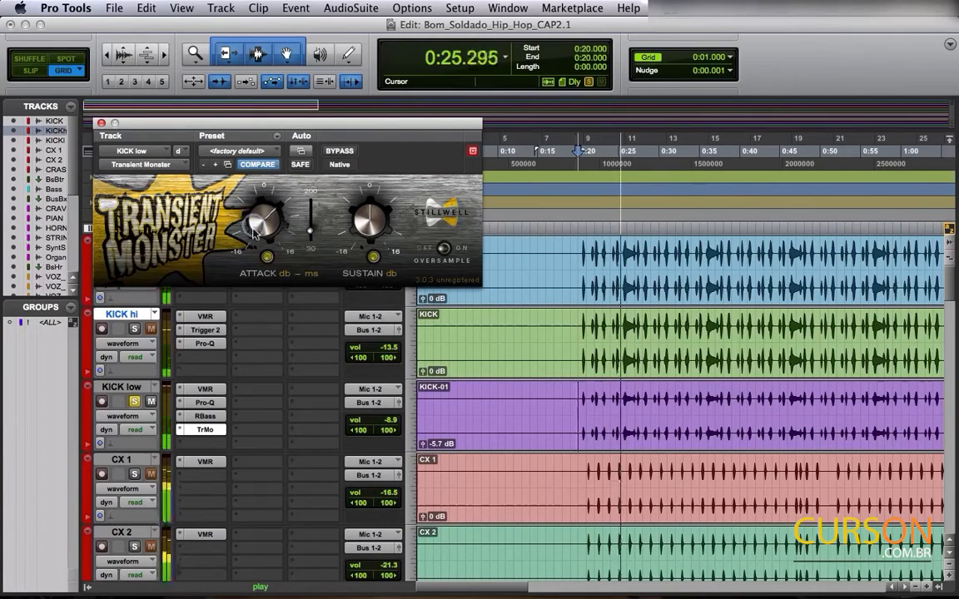
drag(257, 239, 260, 231)
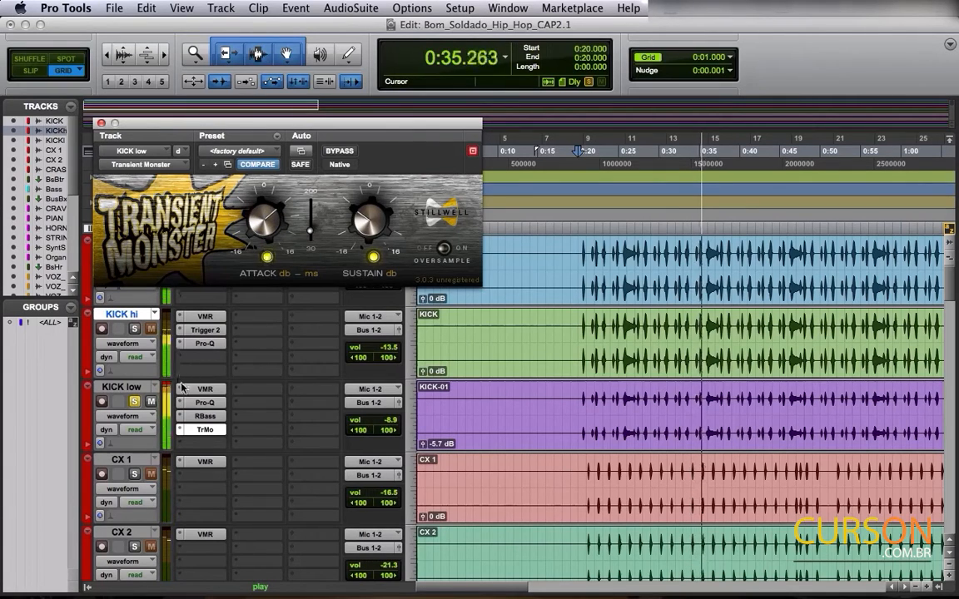
click(491, 411)
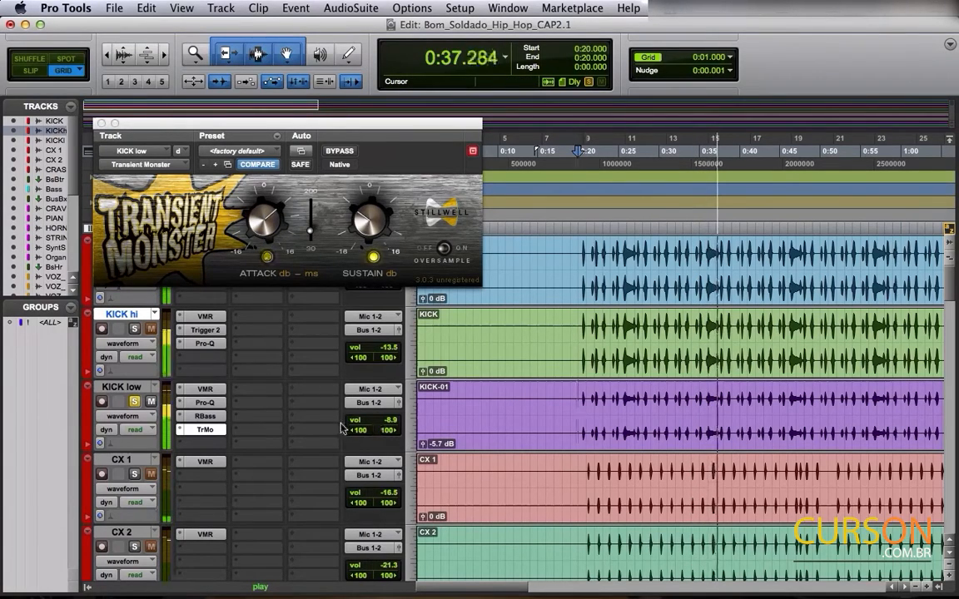
- Lower the RBass output gain on KICK low to -4.1 dB during playback and close the plug-in window
click(205, 417)
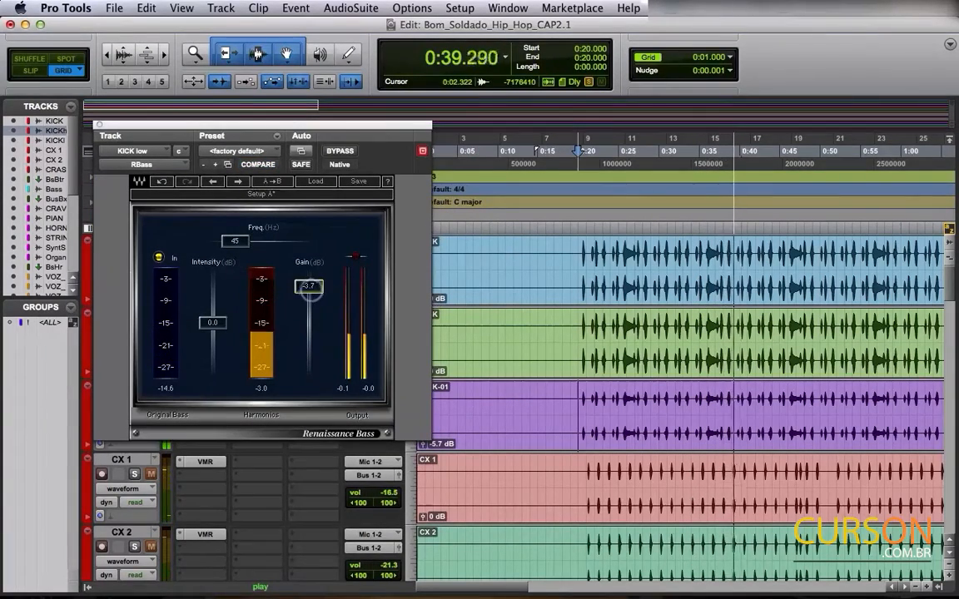
drag(309, 287, 308, 293)
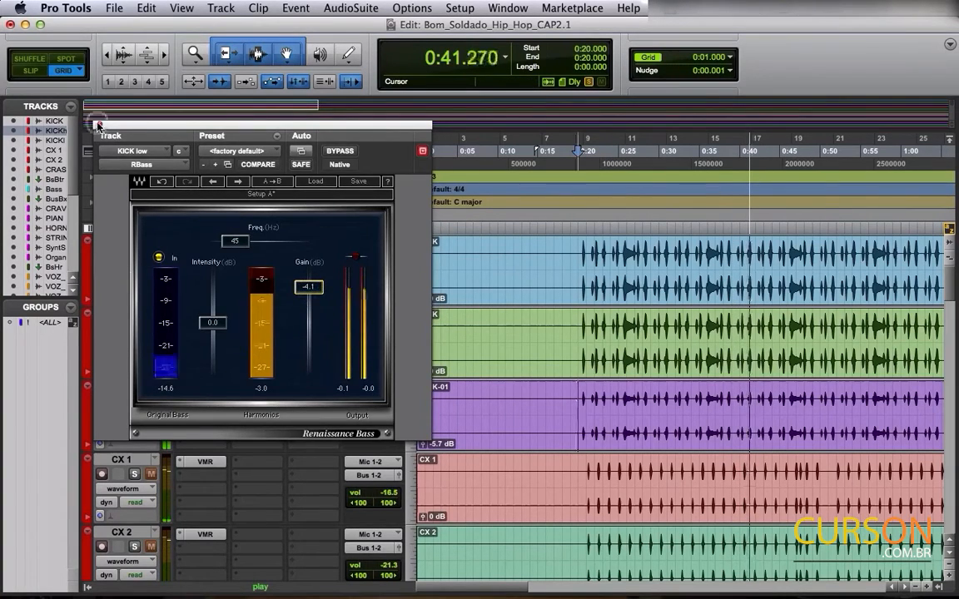
click(99, 124)
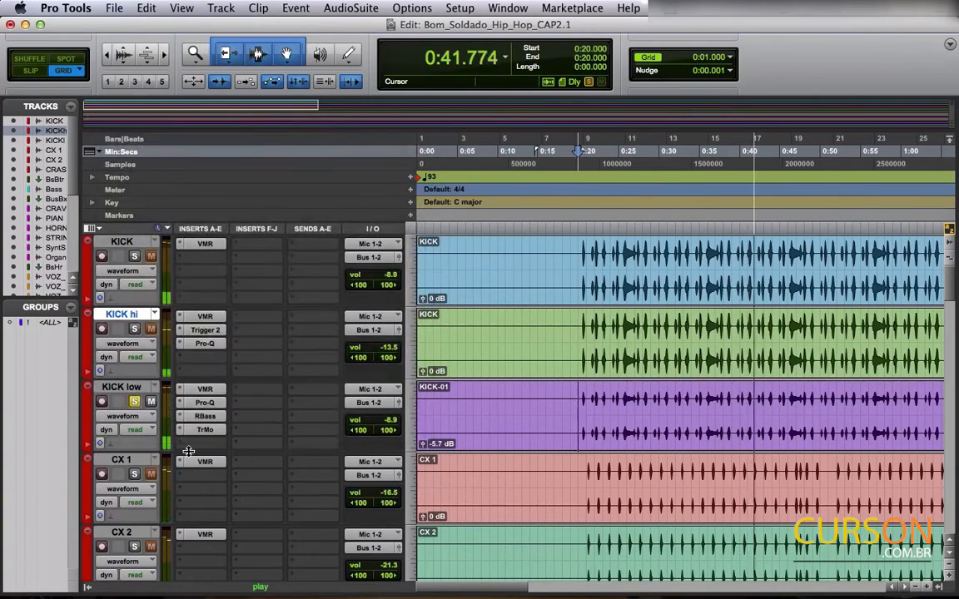
- Solo KICK and KICK hi alongside KICK low and balance them from 0:20, setting KICK low's volume to -9.8 dB and lowering KICK hi's slightly
click(135, 257)
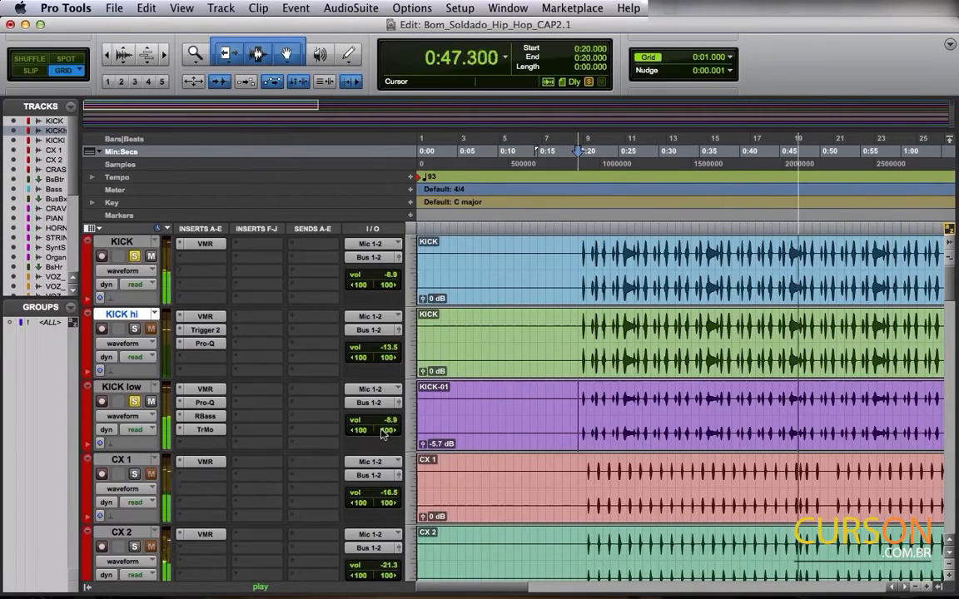
mouse_move(391, 422)
mouse_down()
mouse_move(393, 399)
mouse_move(394, 414)
mouse_up()
key(space)
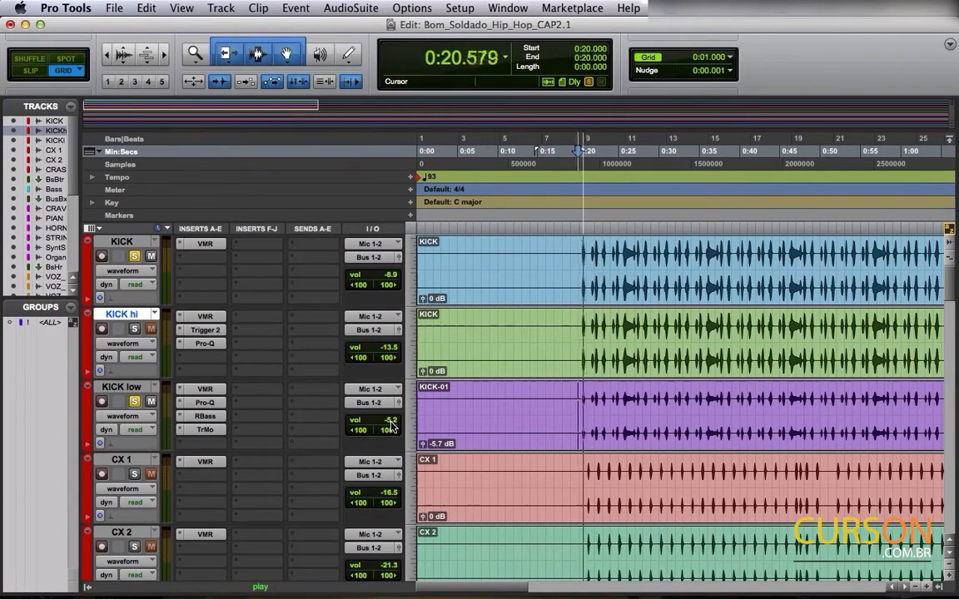
drag(391, 427, 394, 432)
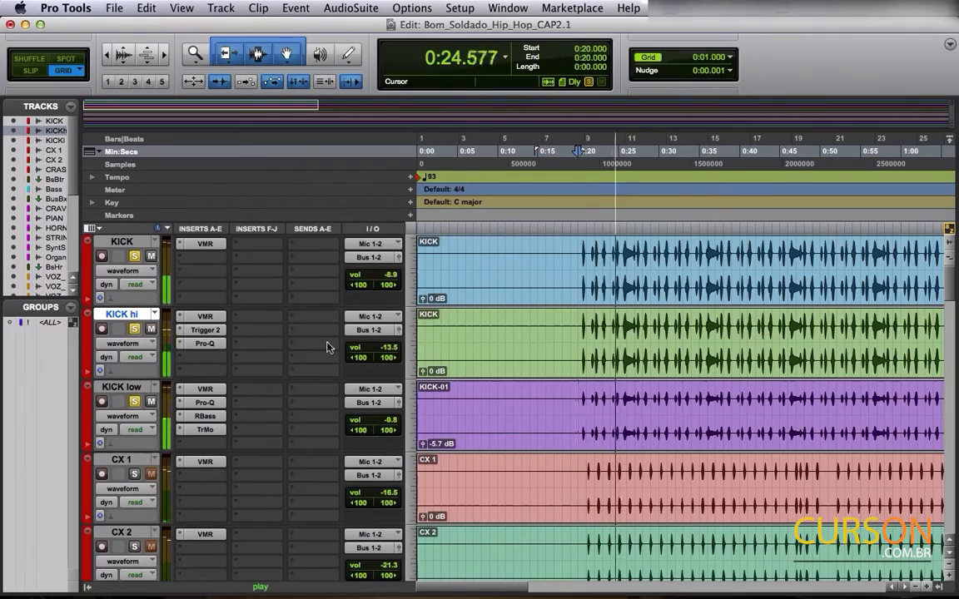
drag(387, 347, 393, 353)
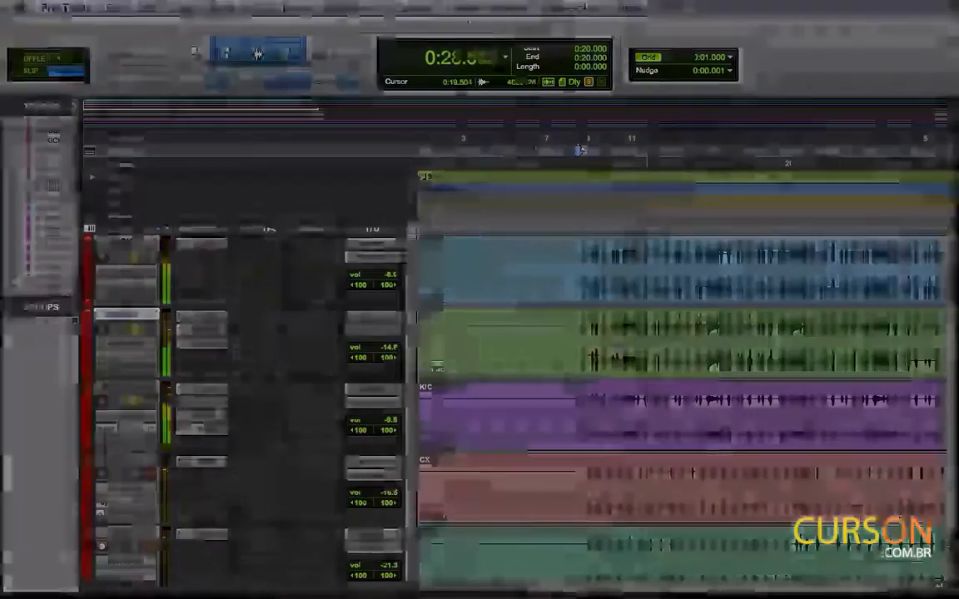